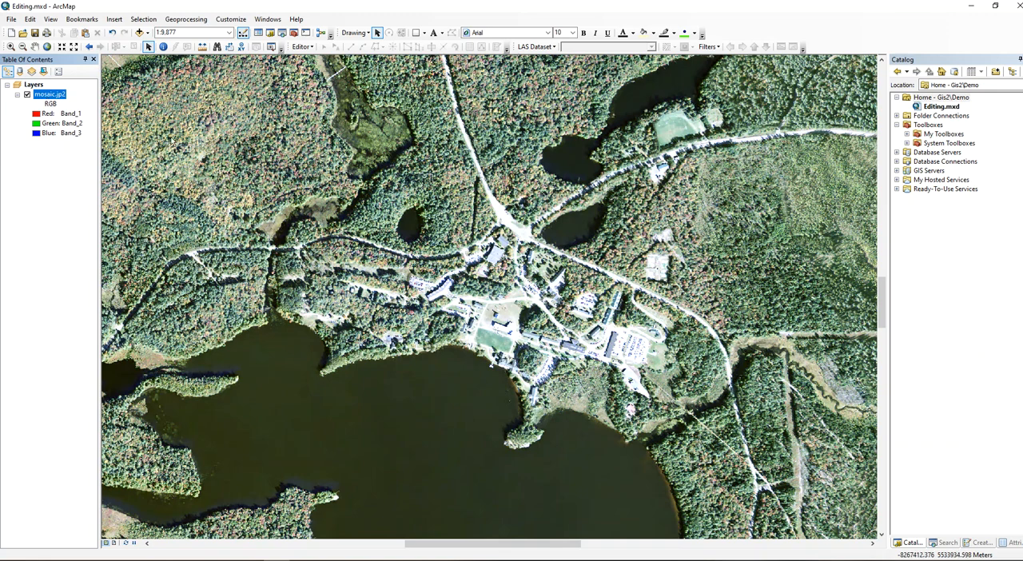
Start a new shapefile in the Home - Gis2\Demo folder, named Covertypes, with the Polygon feature type.
left_click(948, 98)
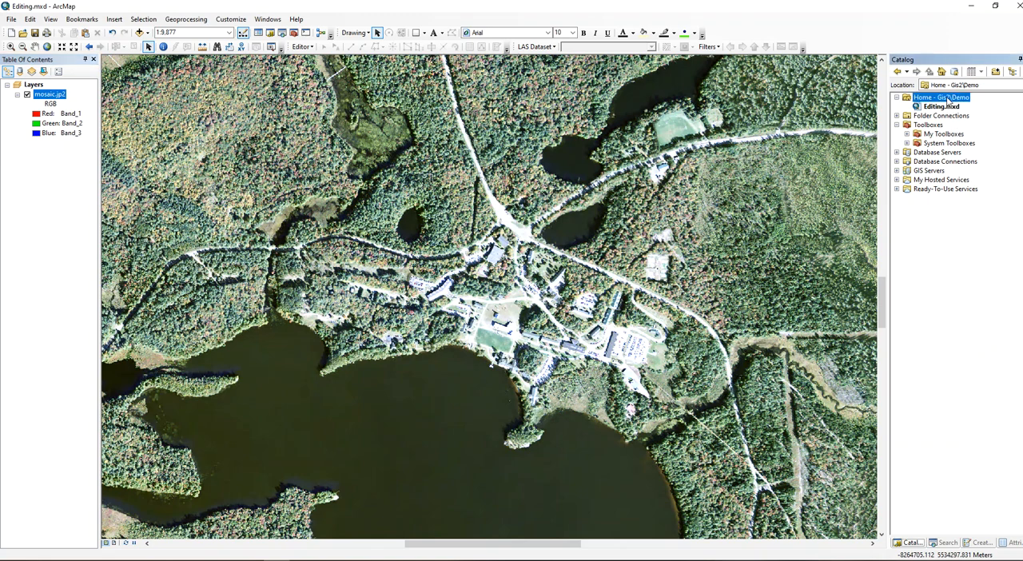
right_click(948, 97)
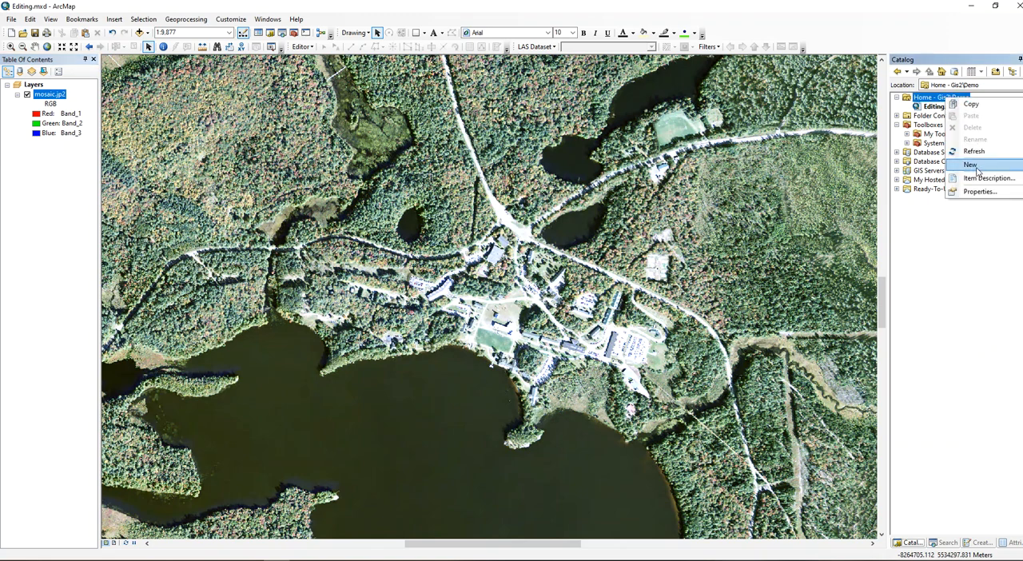
mouse_move(969, 165)
left_click(862, 265)
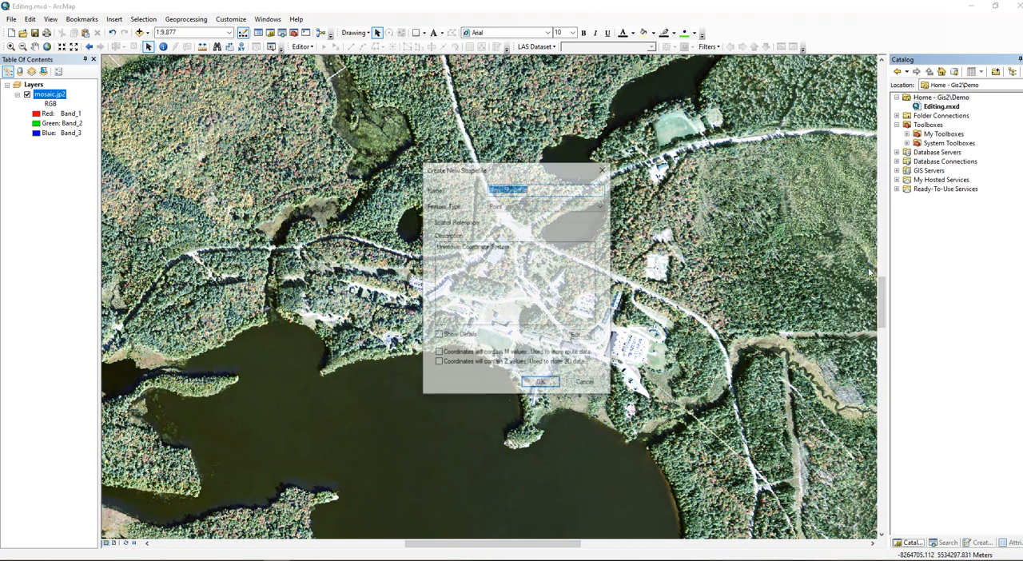
type("Covertypes")
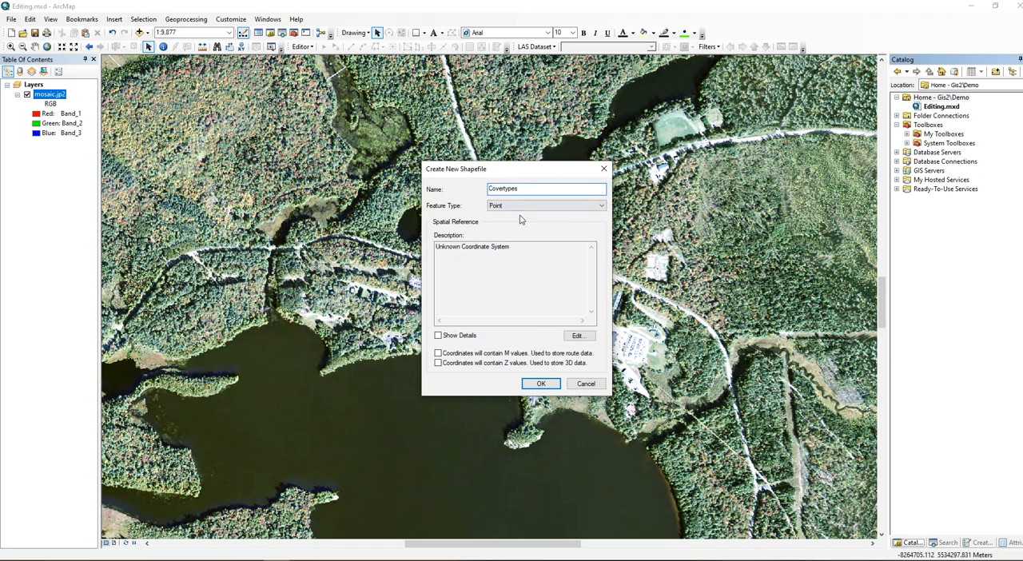
left_click(518, 206)
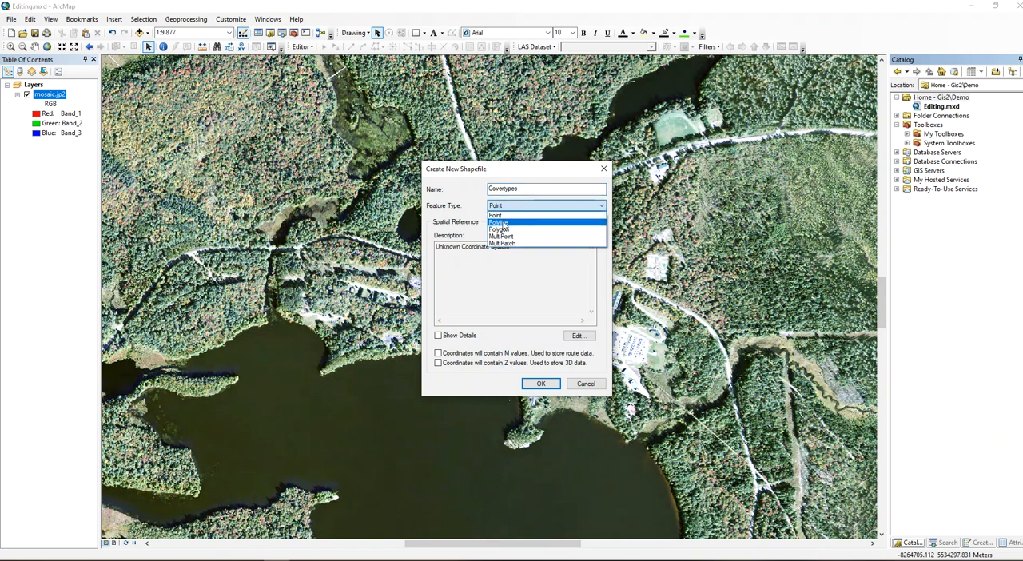
left_click(503, 232)
Import the spatial reference from mosaic.jp2 (WGS_1984_Web_Mercator_Auxiliary_Sphere) and create the Covertypes shapefile.
left_click(578, 336)
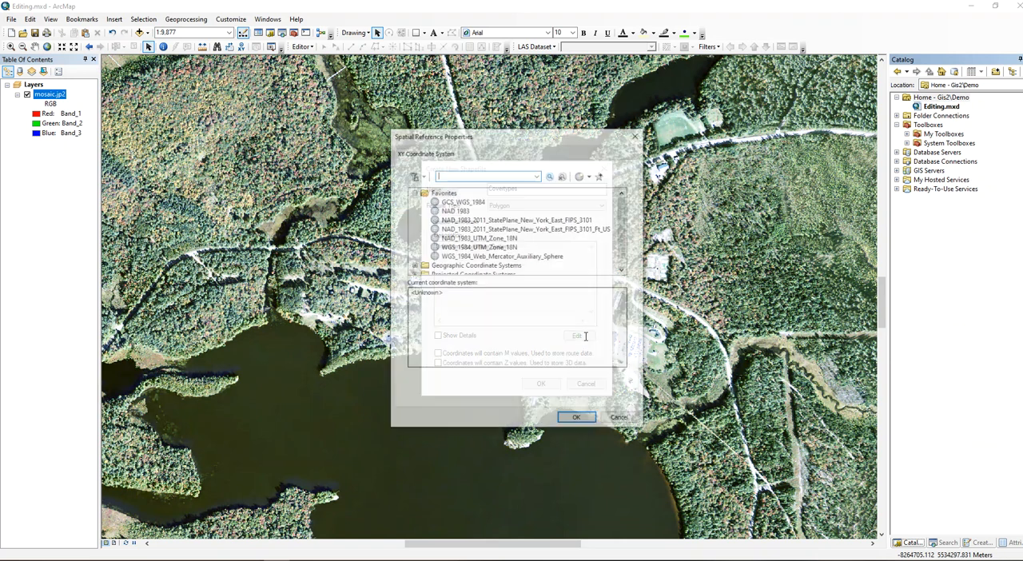
left_click(585, 178)
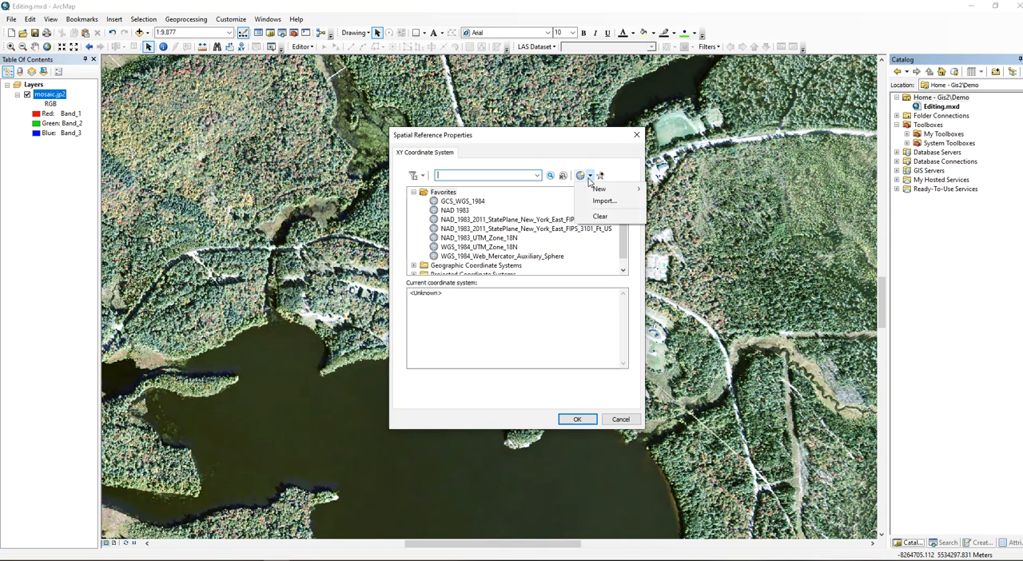
left_click(601, 202)
left_click(415, 268)
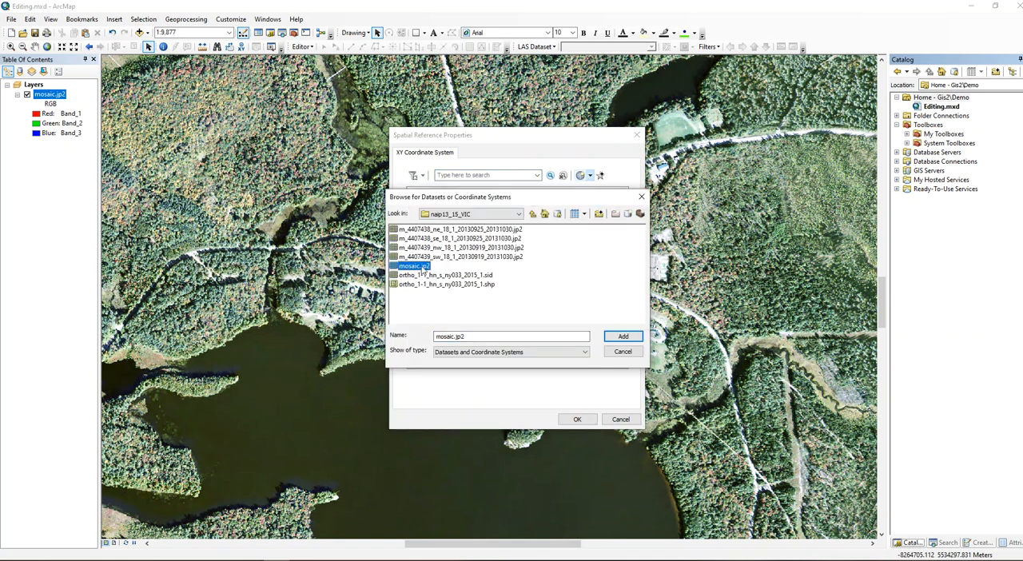
left_click(621, 336)
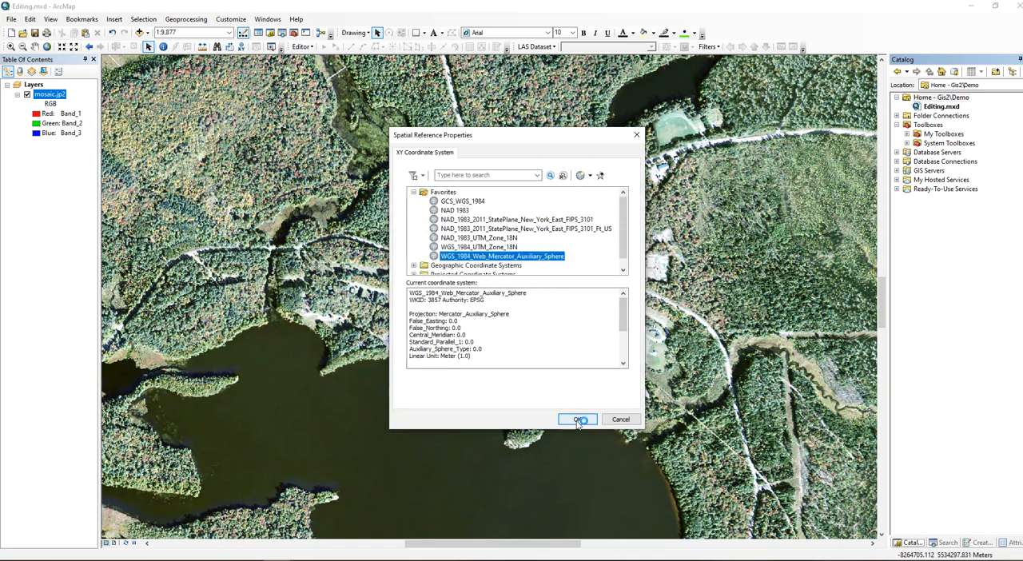
left_click(577, 419)
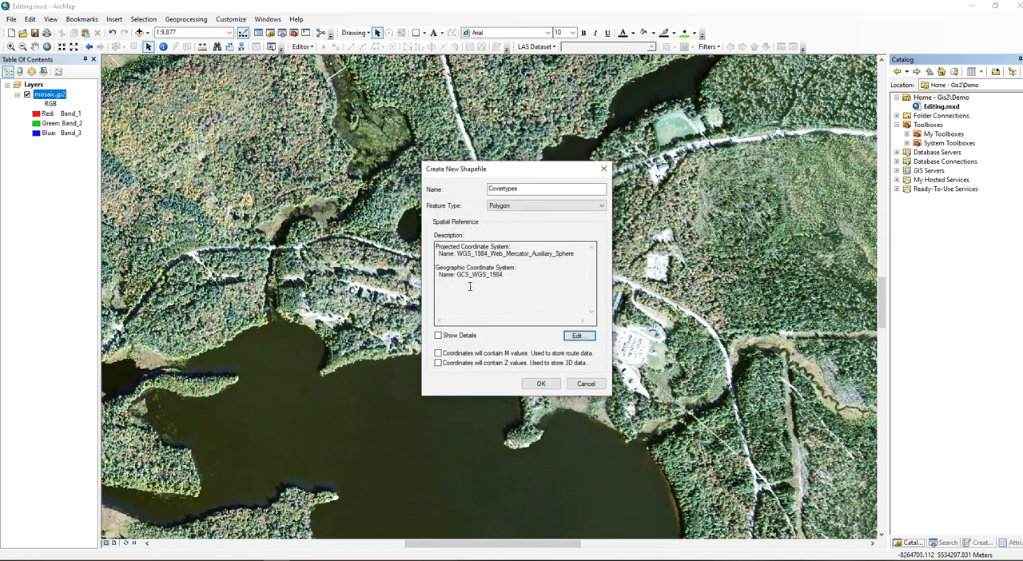
left_click(546, 389)
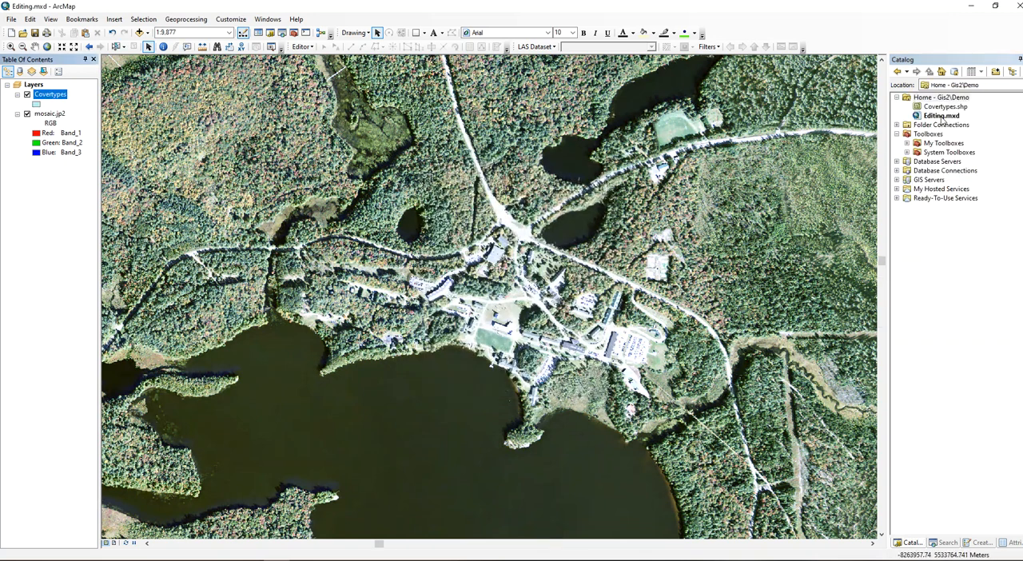
Add a Text field named CoverTypes to Covertypes.shp through its shapefile properties.
left_click(946, 109)
right_click(945, 108)
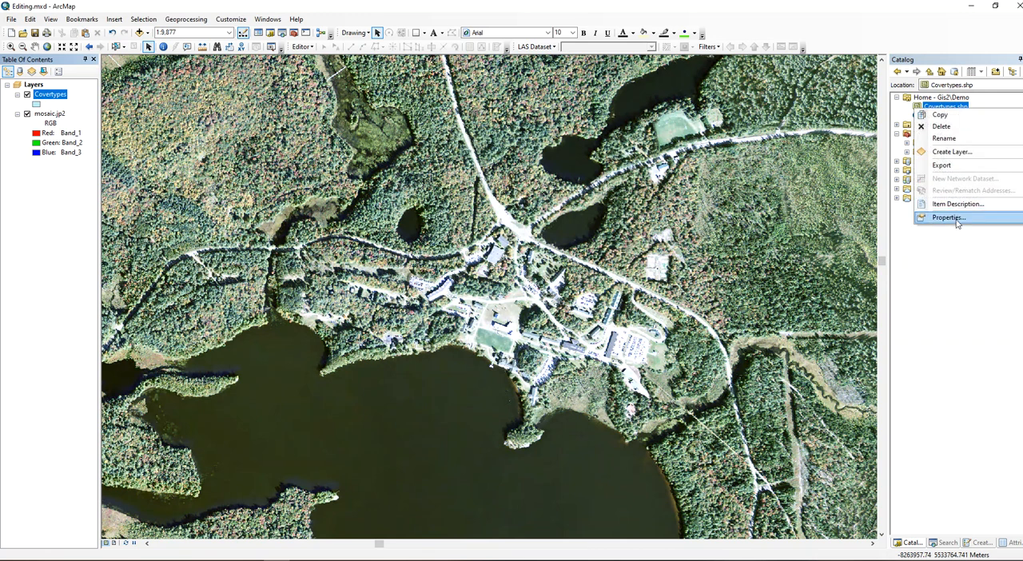
left_click(954, 218)
left_click(432, 205)
type("CoverTypes")
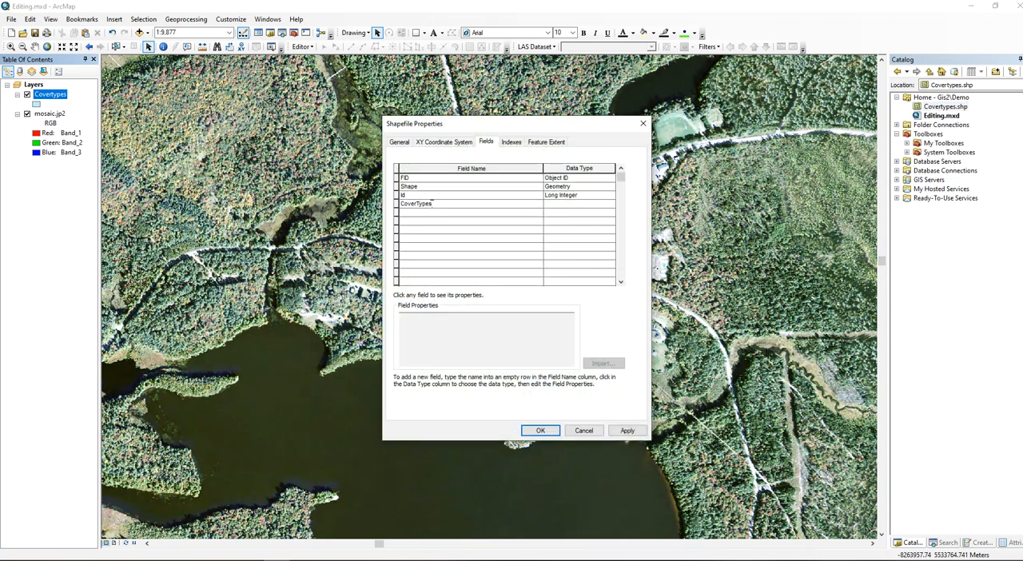
key("Tab")
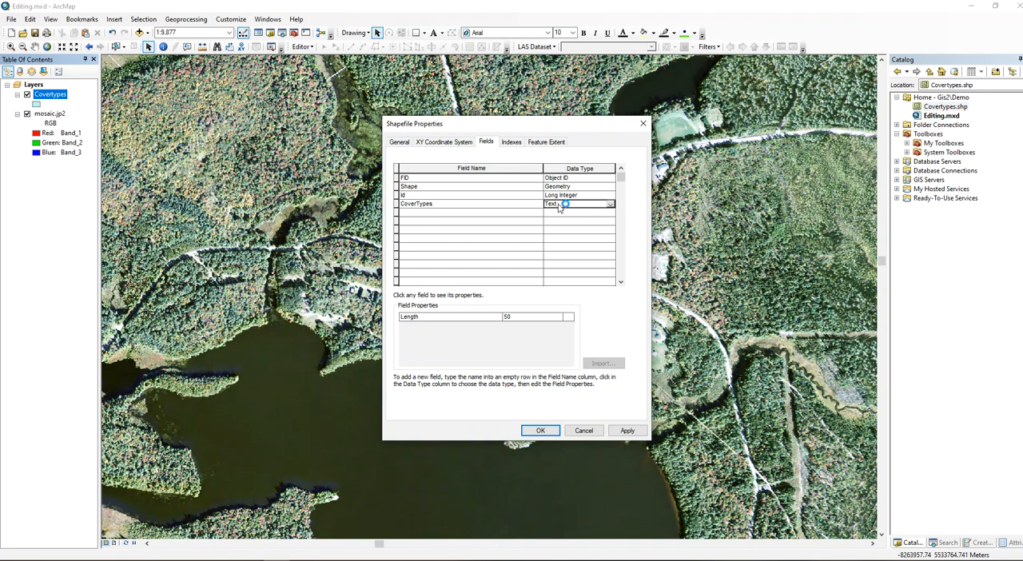
left_click(542, 431)
Add a Text field named Comments in the Covertypes layer's attribute table, and close the table.
right_click(62, 97)
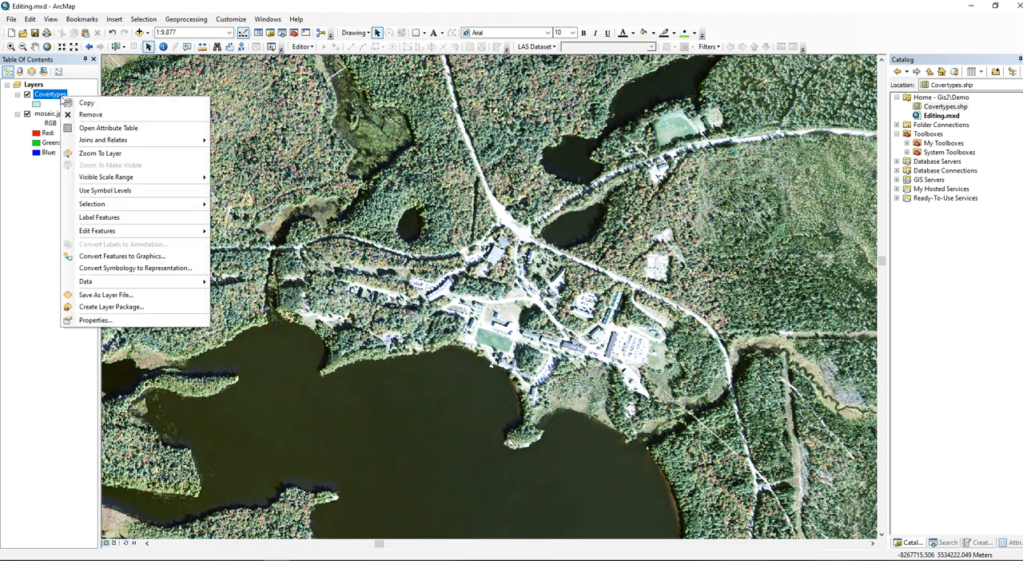
left_click(114, 129)
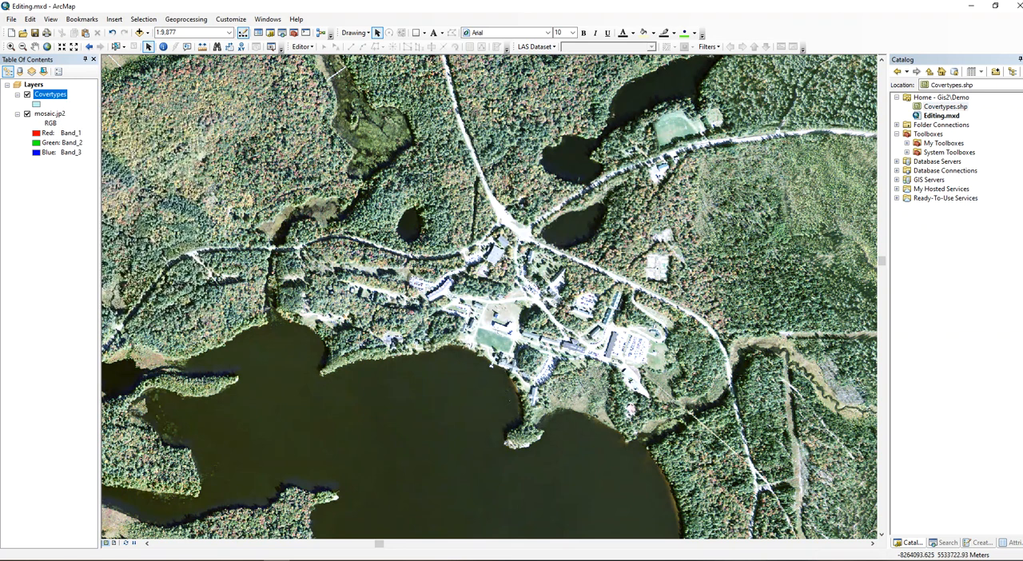
left_click_drag(1022, 91, 873, 89)
left_click_drag(377, 125, 369, 95)
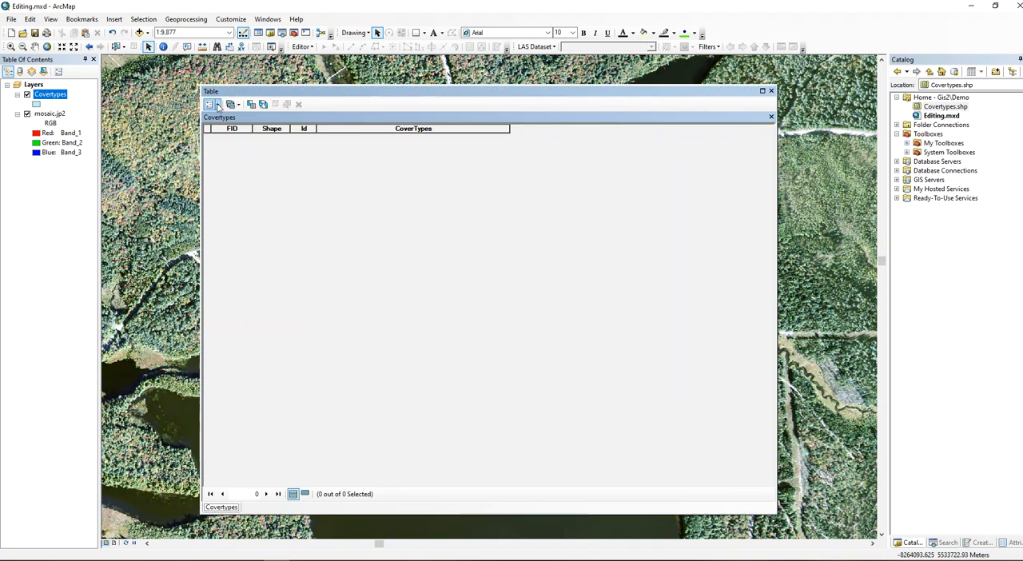
left_click(211, 104)
left_click(244, 171)
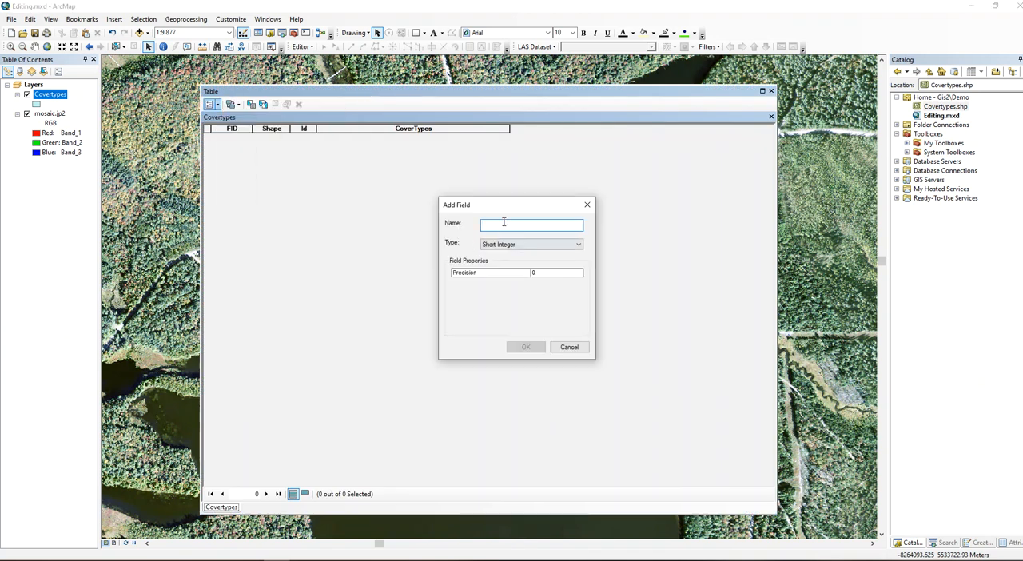
type("Comment")
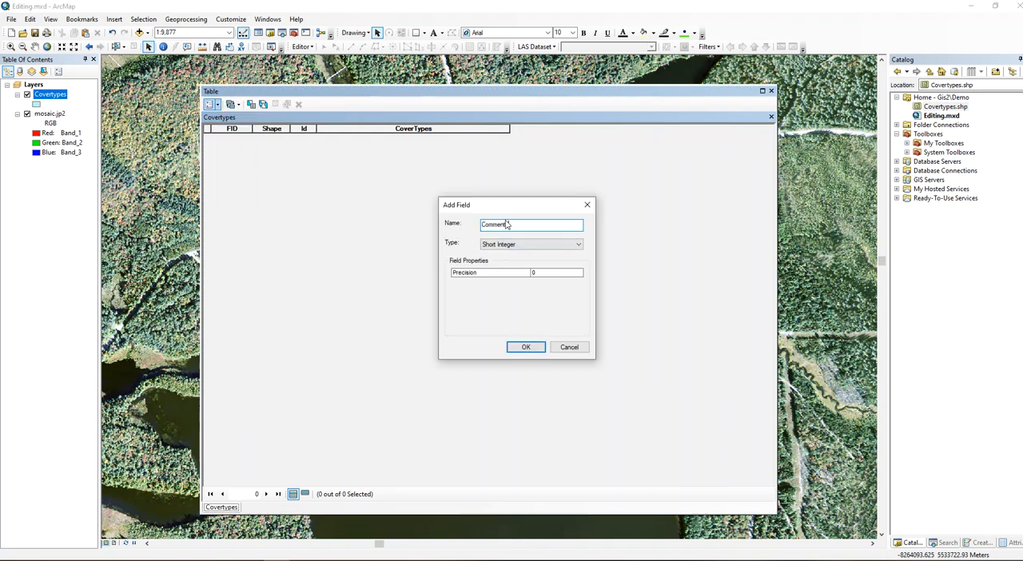
left_click(526, 244)
left_click(502, 286)
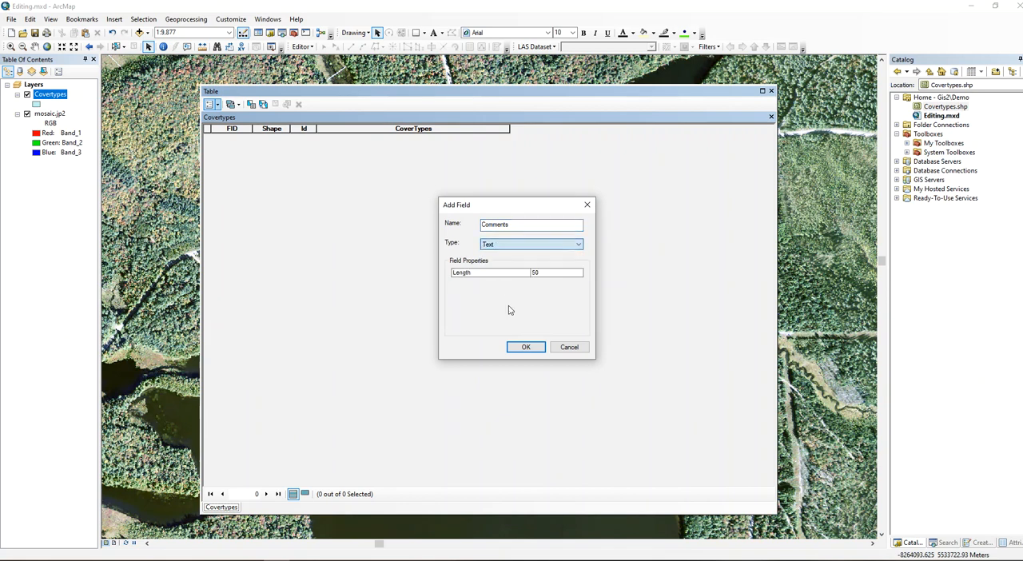
left_click(525, 347)
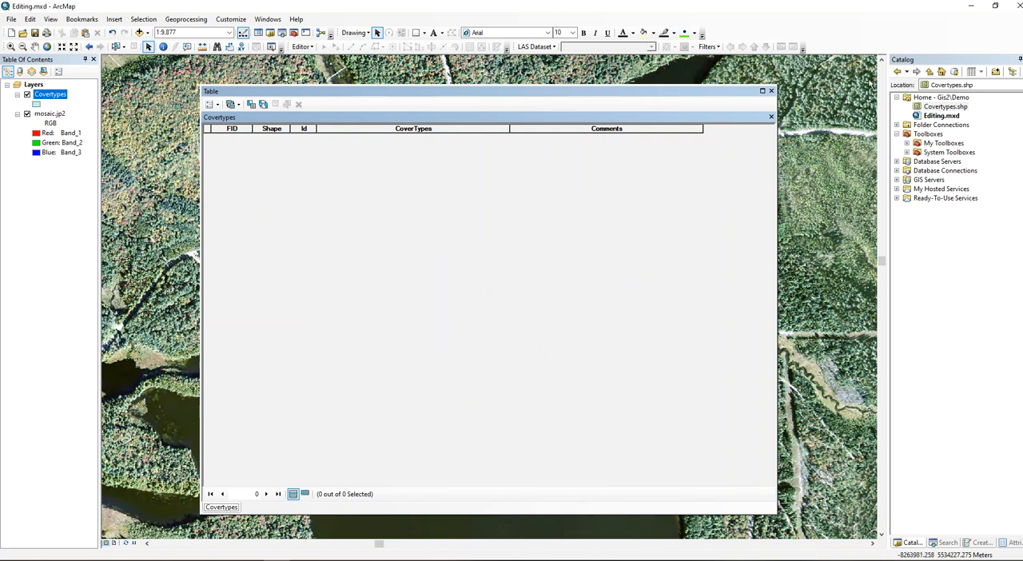
left_click(772, 92)
Start an edit session on the Covertypes layer and show the Create Features window.
right_click(36, 98)
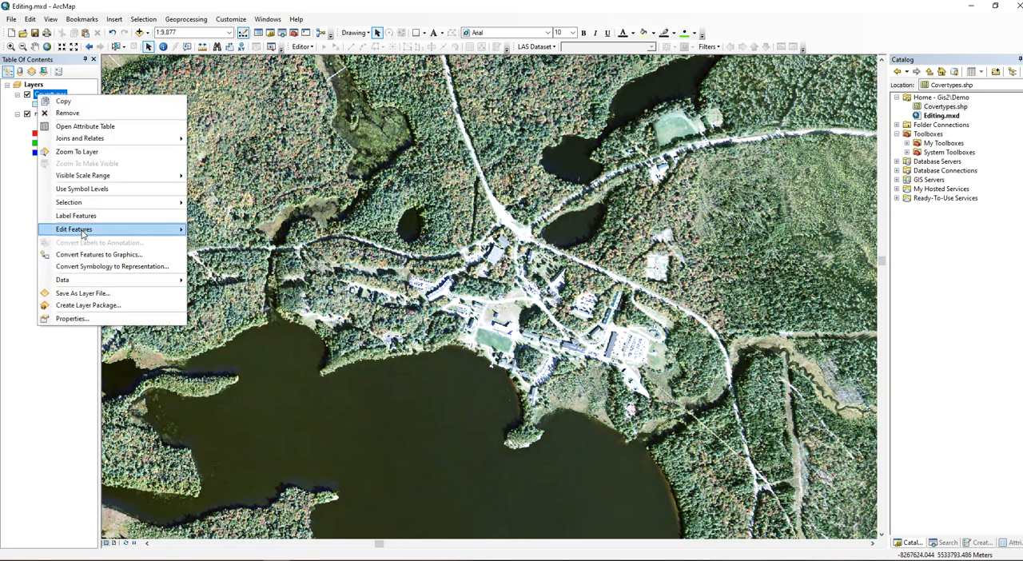
mouse_move(84, 230)
left_click(221, 231)
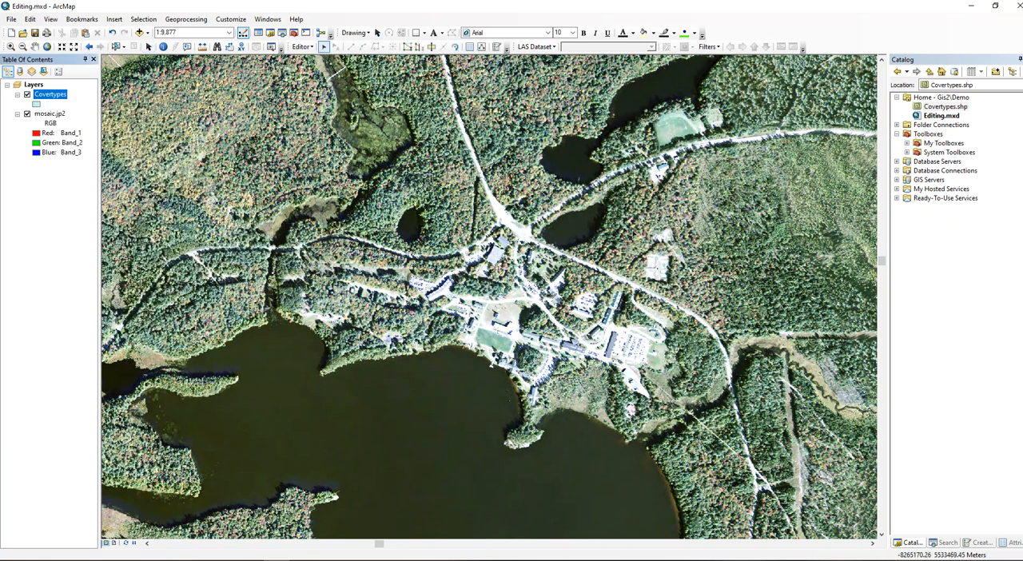
left_click(307, 47)
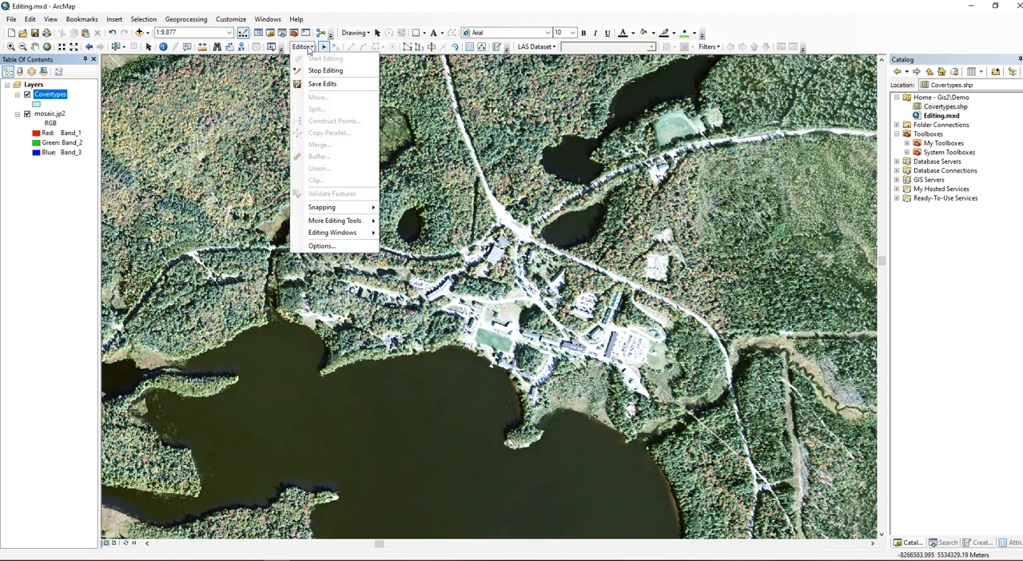
mouse_move(343, 236)
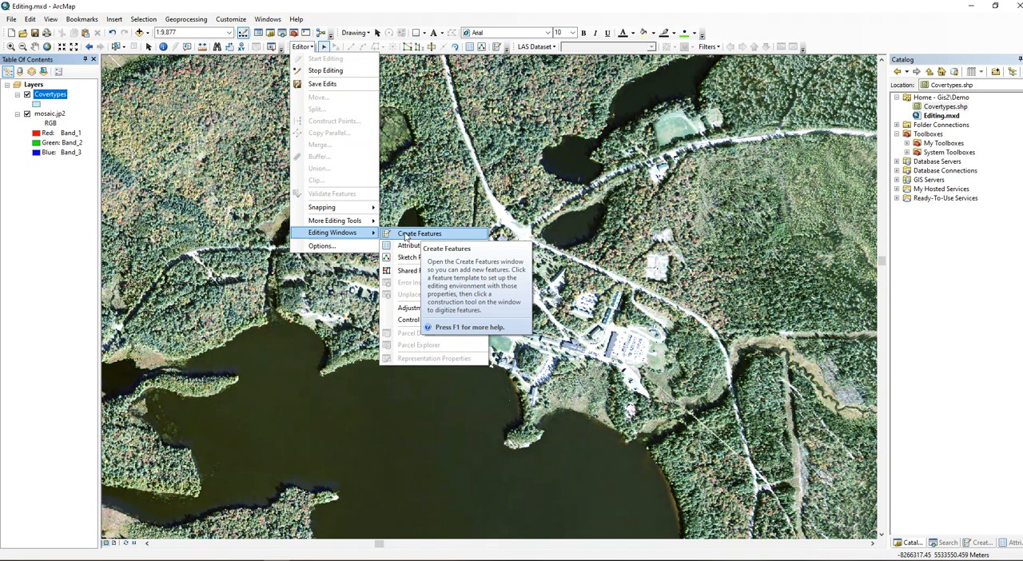
left_click(983, 544)
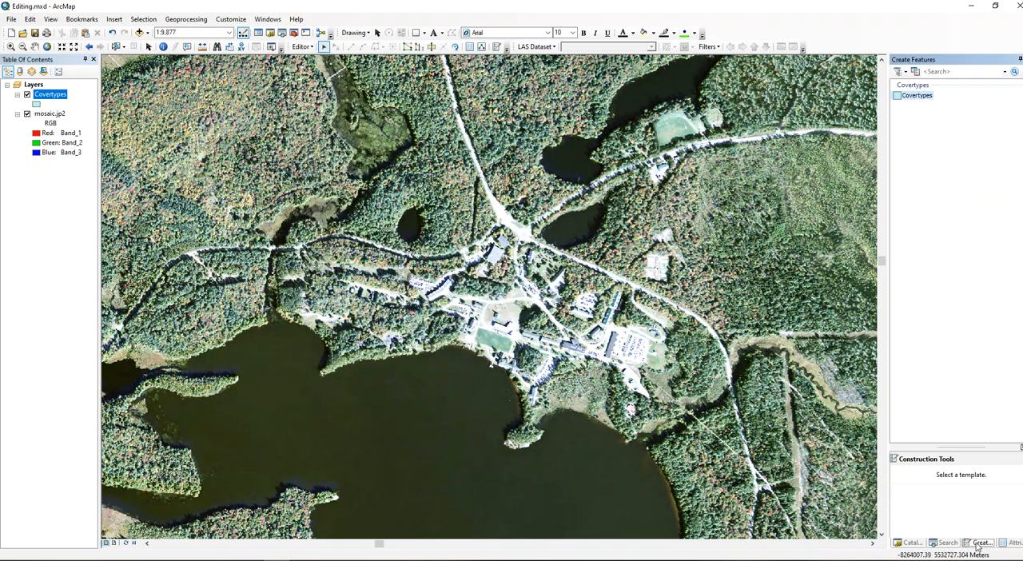
Begin a polygon with the Covertypes template at the map's western edge, tracing its northern boundary along the road to the stream crossing.
left_click(915, 96)
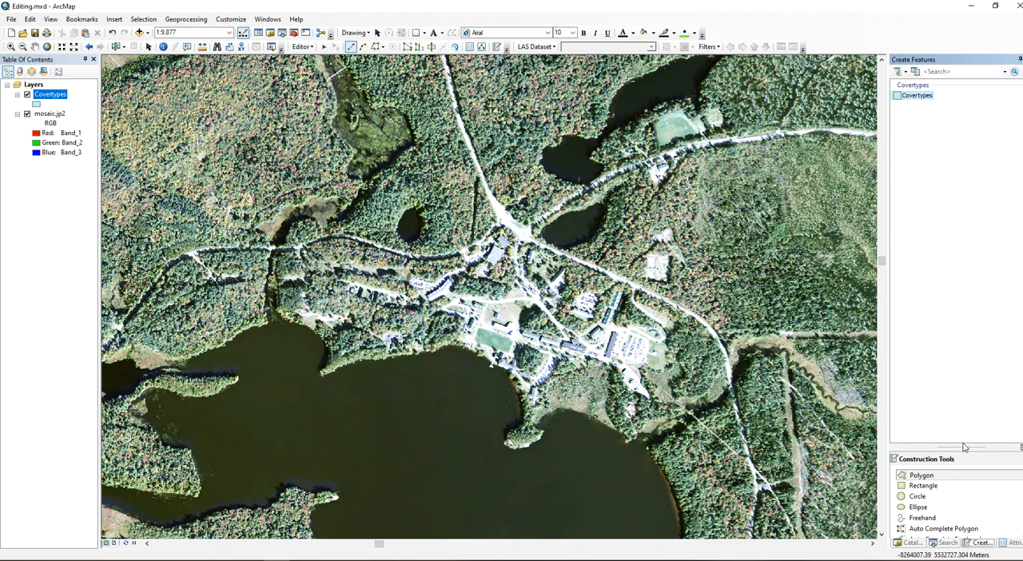
left_click(921, 477)
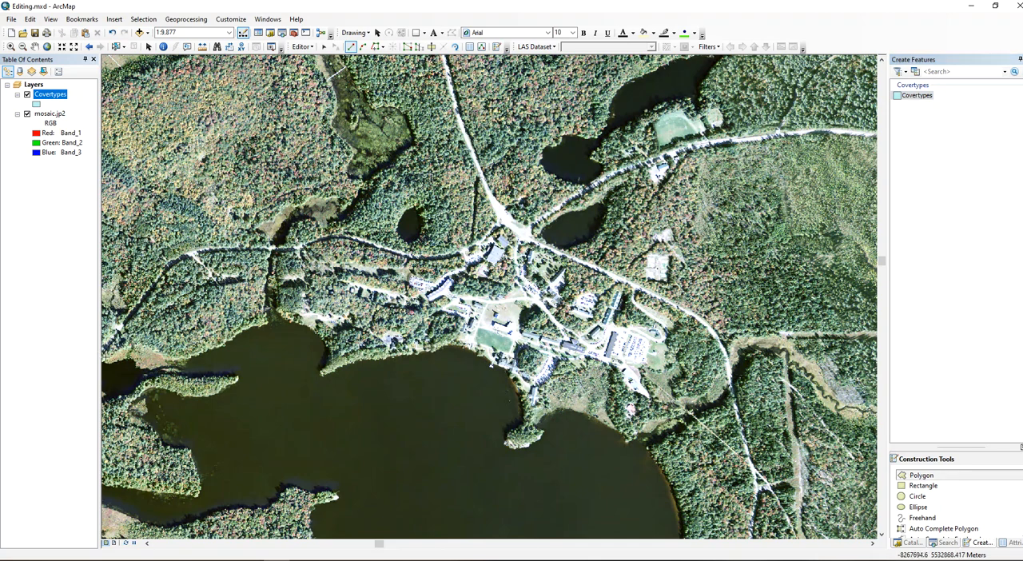
left_click(103, 358)
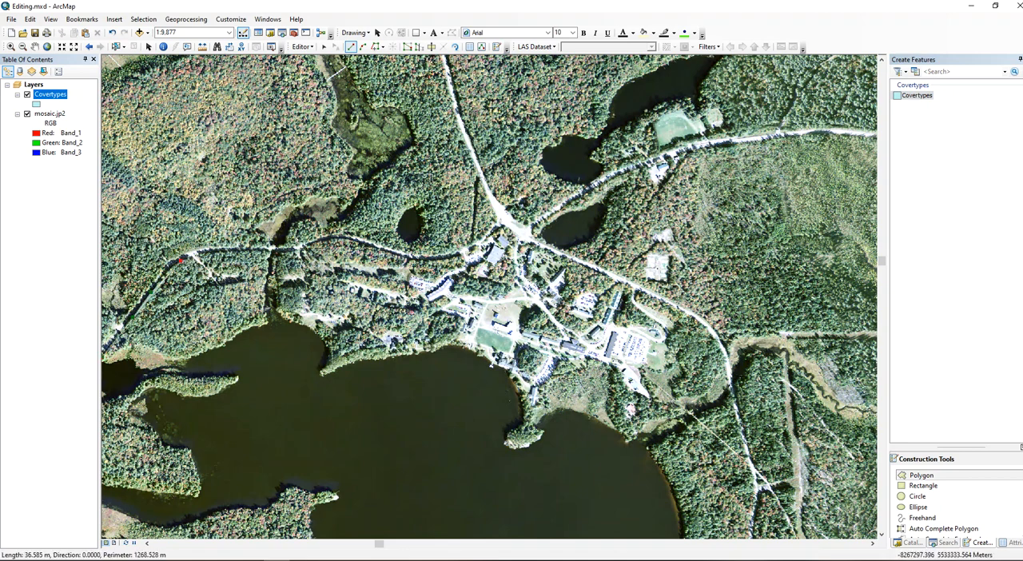
left_click(181, 258)
left_click(206, 253)
left_click(237, 250)
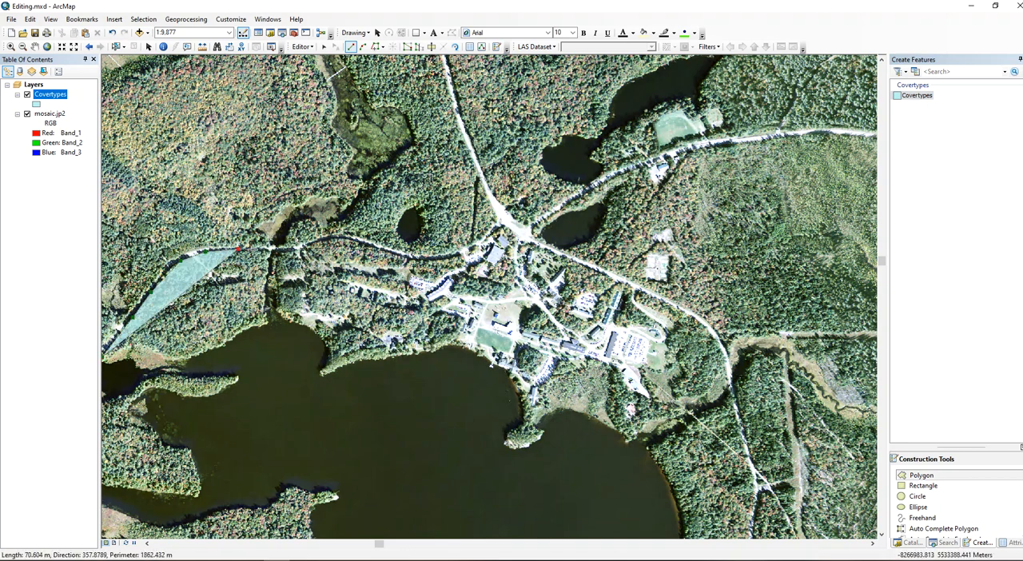
left_click(271, 252)
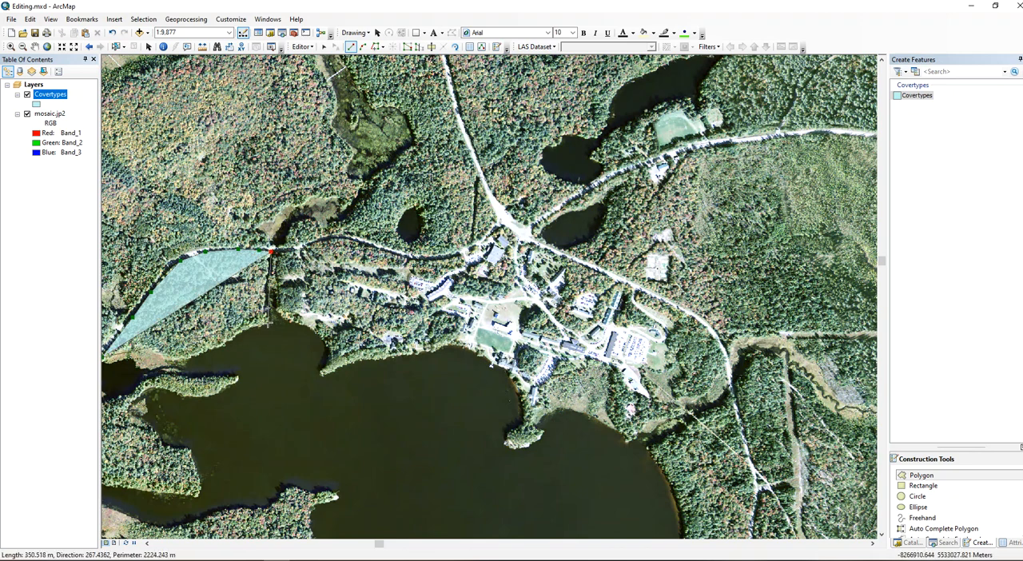
Continue the polygon down the stream and southwest along the lakeshore, deleting the last vertex placed on the shore.
left_click(268, 292)
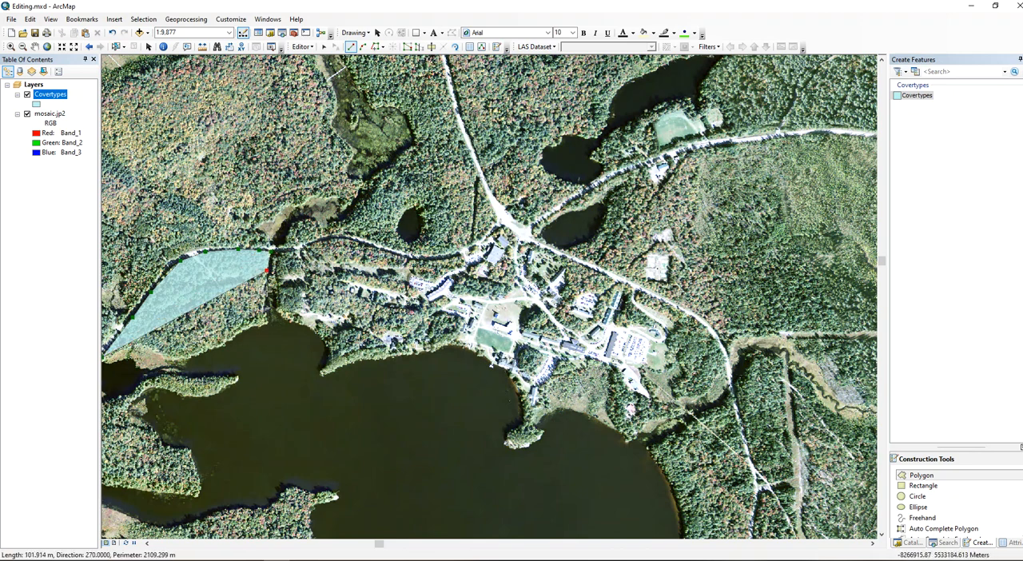
left_click(266, 323)
left_click(240, 330)
left_click(228, 342)
left_click(190, 353)
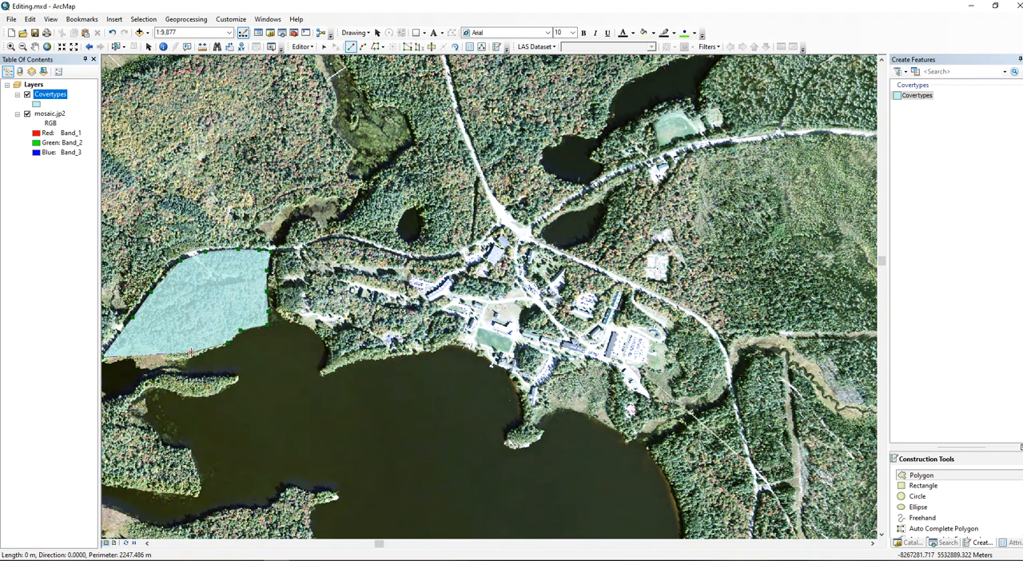
right_click(191, 353)
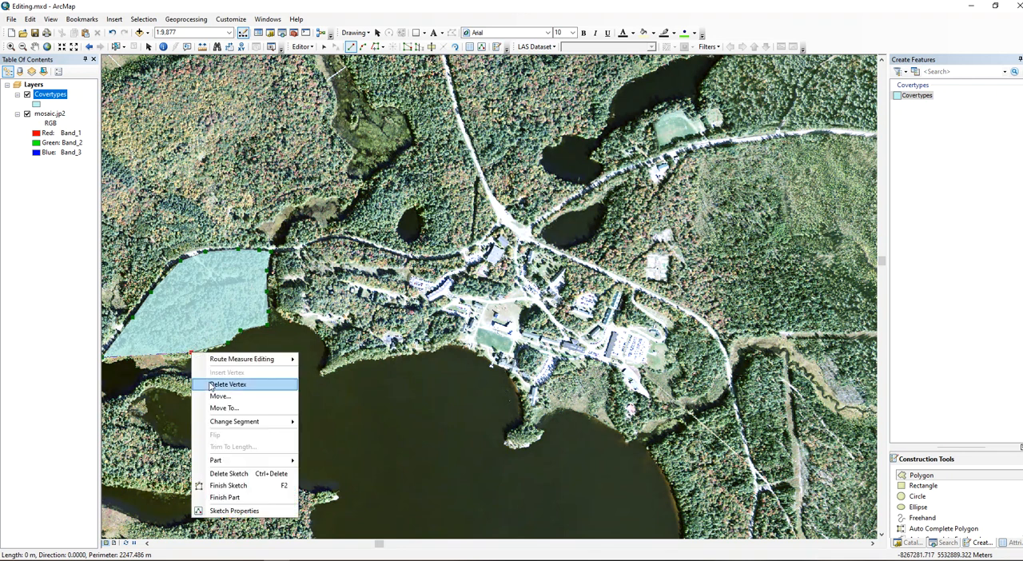
left_click(212, 385)
Continue the polygon along the lakeshore and wetland edge to the map's western edge, and finish the sketch.
left_click(206, 350)
left_click(188, 358)
left_click(166, 364)
left_click(152, 370)
left_click(136, 369)
left_click(128, 360)
left_click(119, 362)
left_click(110, 364)
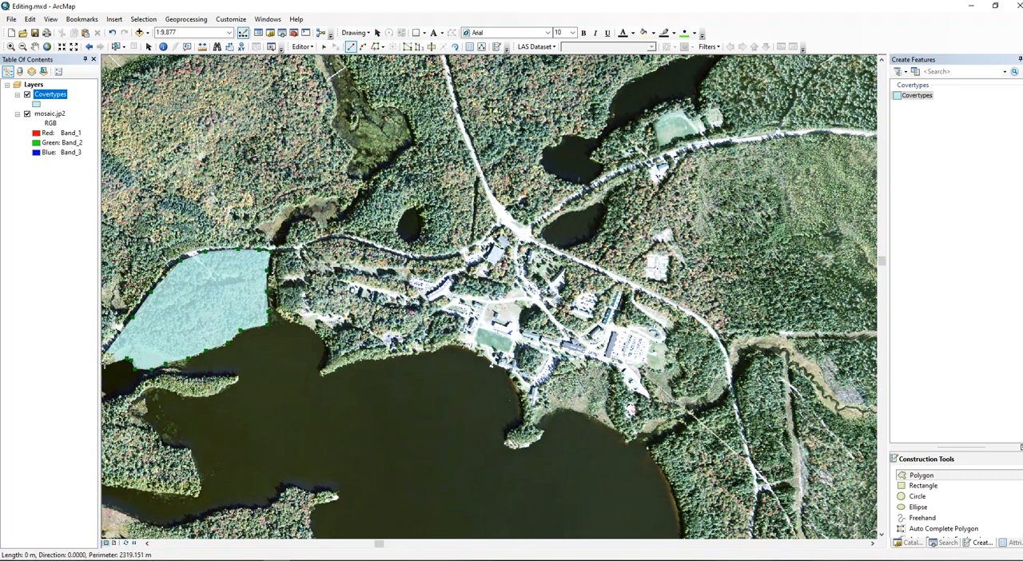
double_click(111, 363)
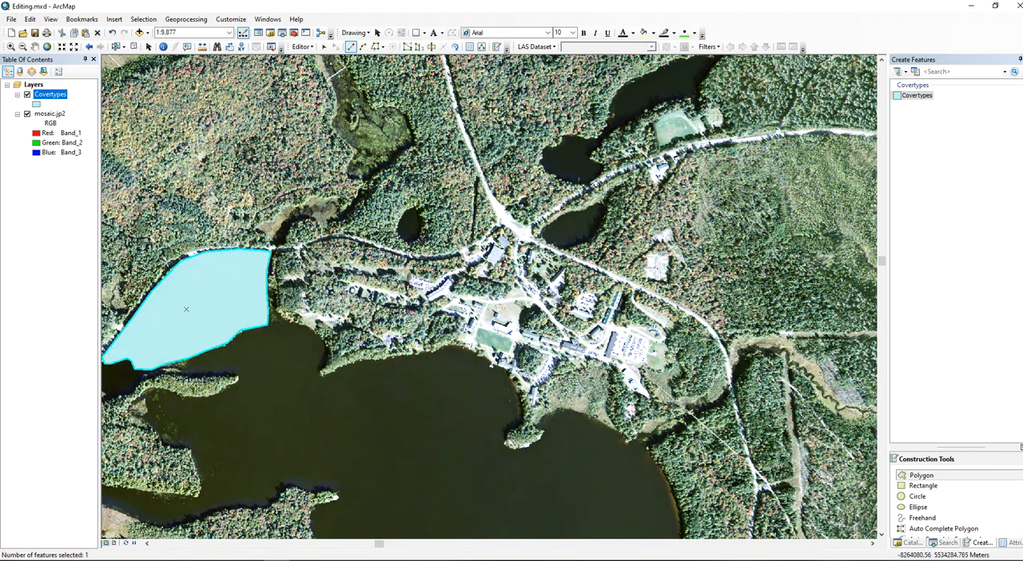
Set the new polygon's CoverTypes attribute to Forest, and return to the Create Features window.
left_click(471, 46)
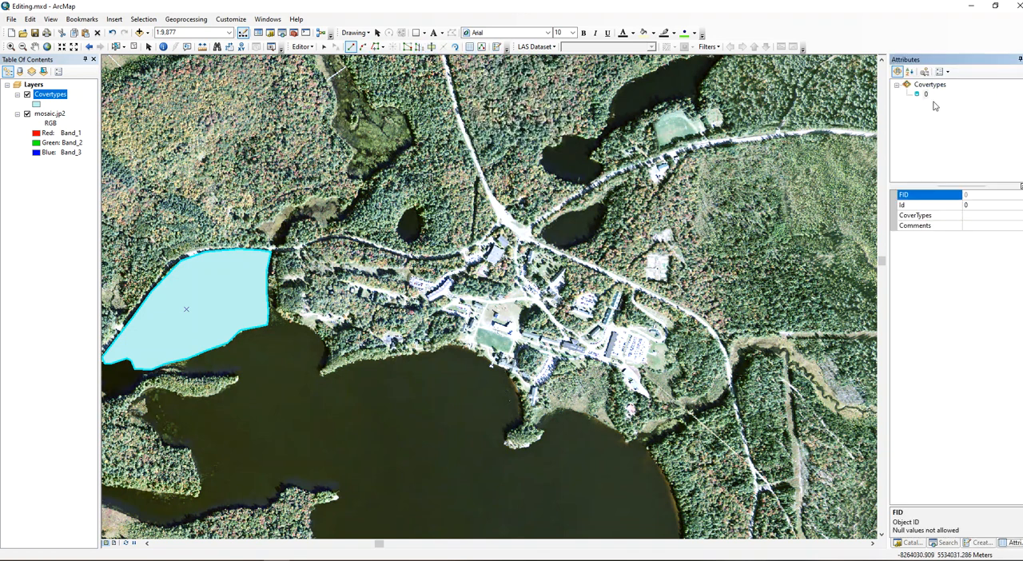
left_click(976, 215)
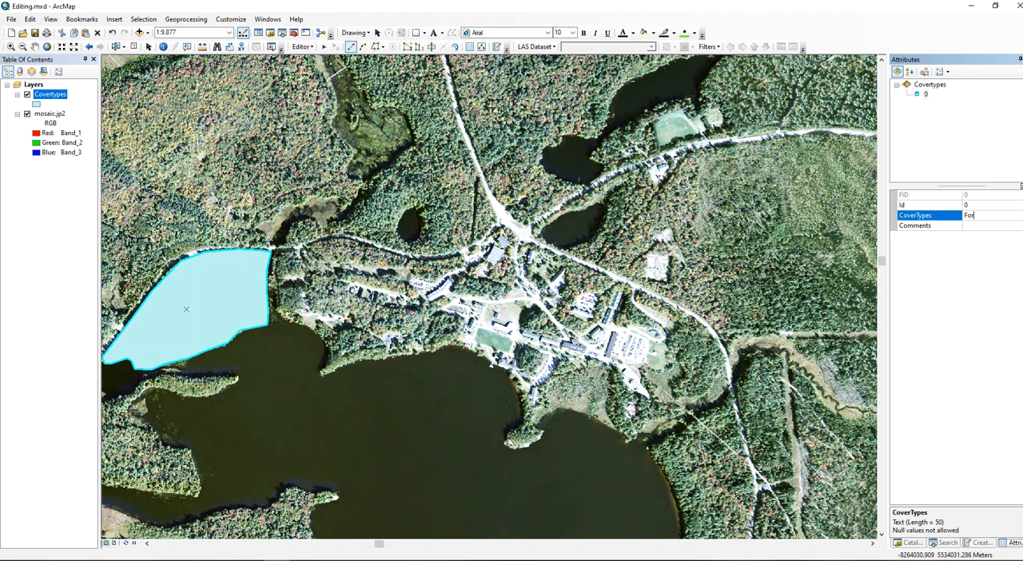
key("Return")
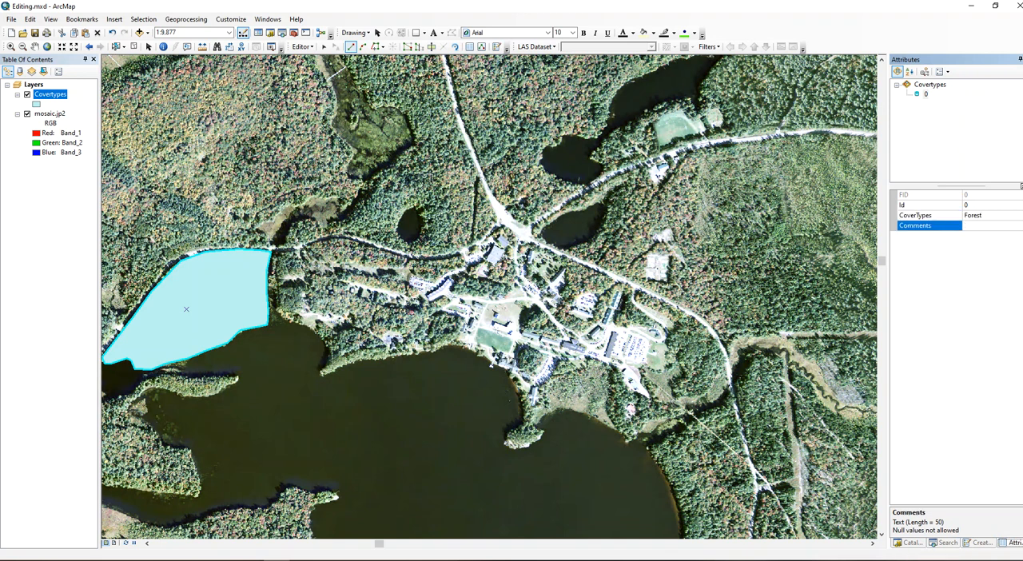
left_click(982, 544)
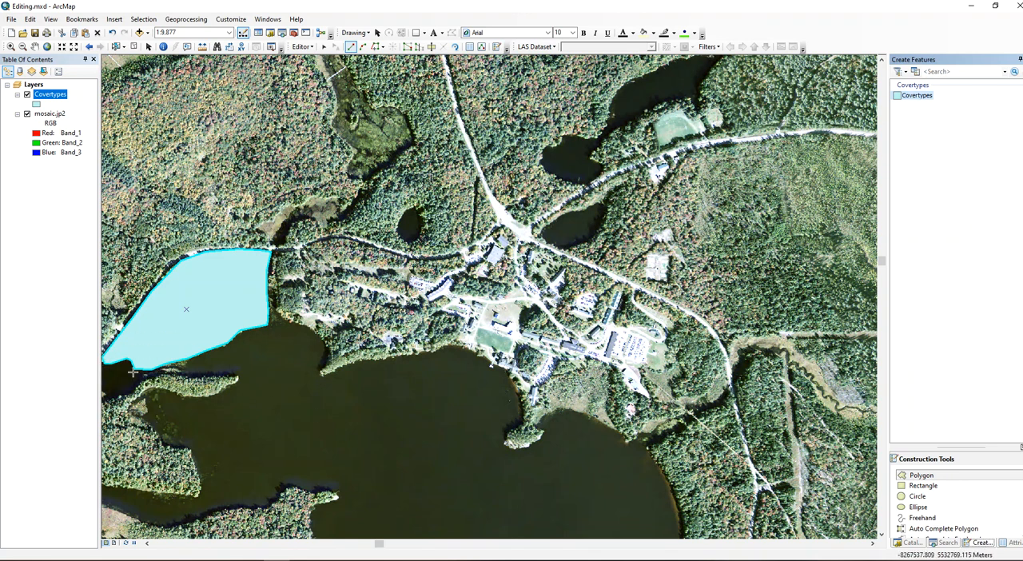
Change the Covertypes layer's symbol to 10% Simple hatch.
right_click(59, 97)
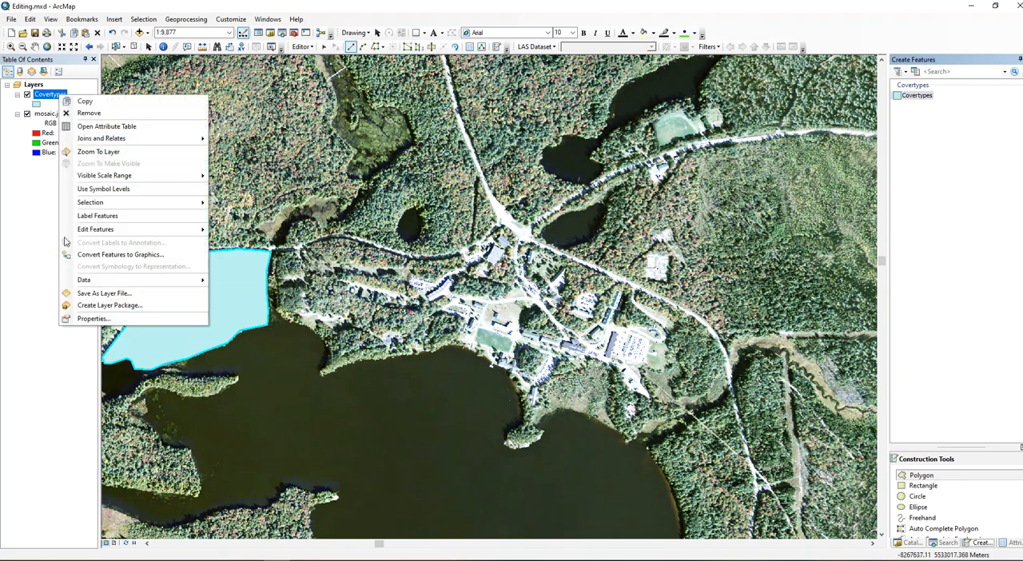
left_click(36, 105)
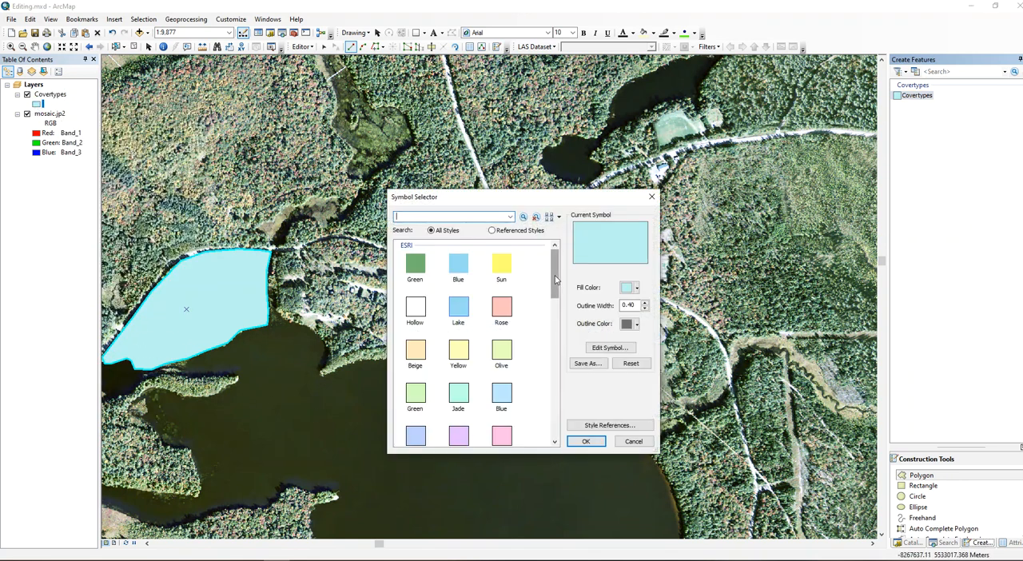
scroll(517, 376, "down", 10)
left_click(502, 356)
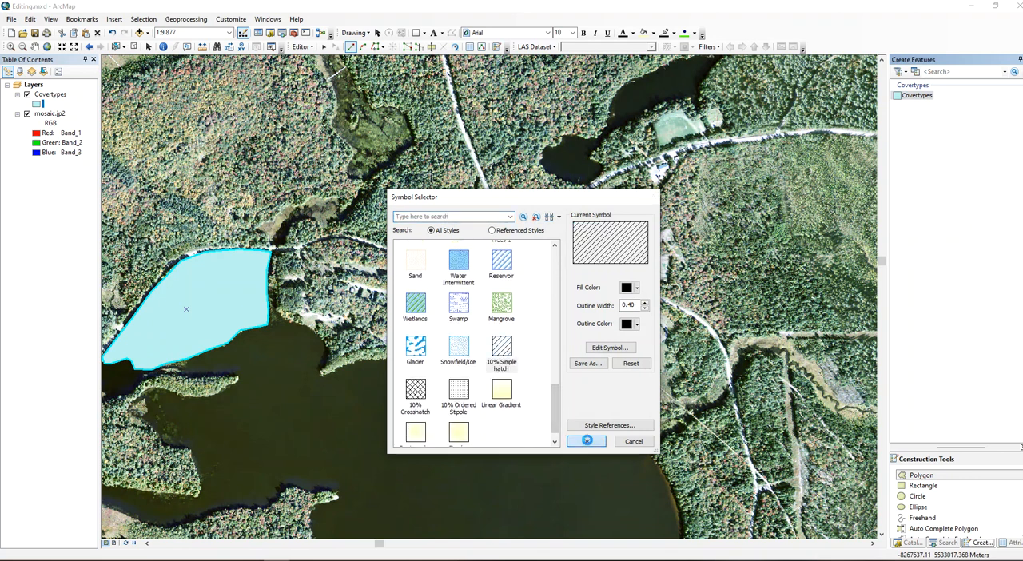
left_click(586, 441)
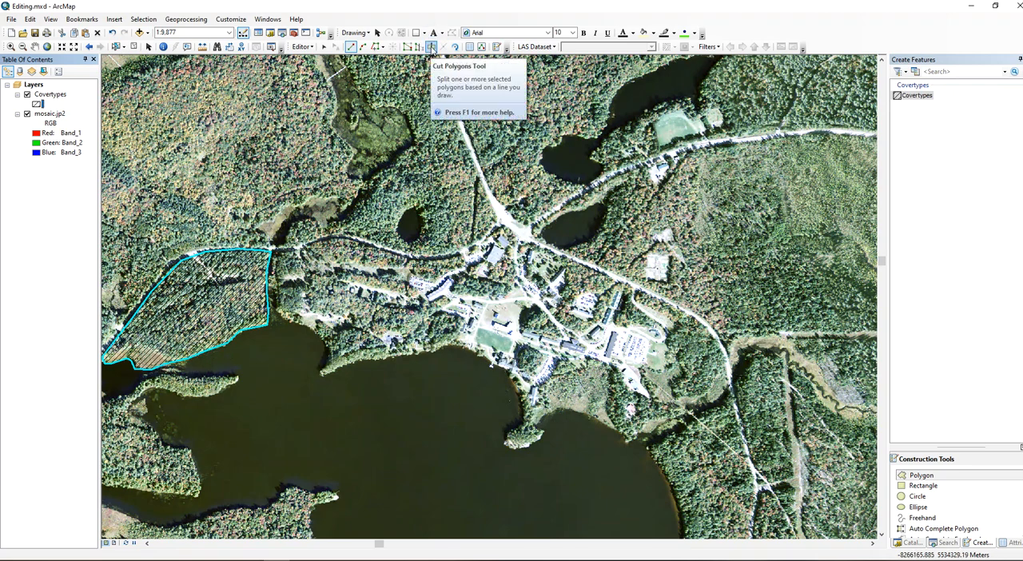
Cut the small wetland strip off the Forest polygon's southwestern corner with the Cut Polygons tool, tracing the wetland's northern edge.
left_click(431, 46)
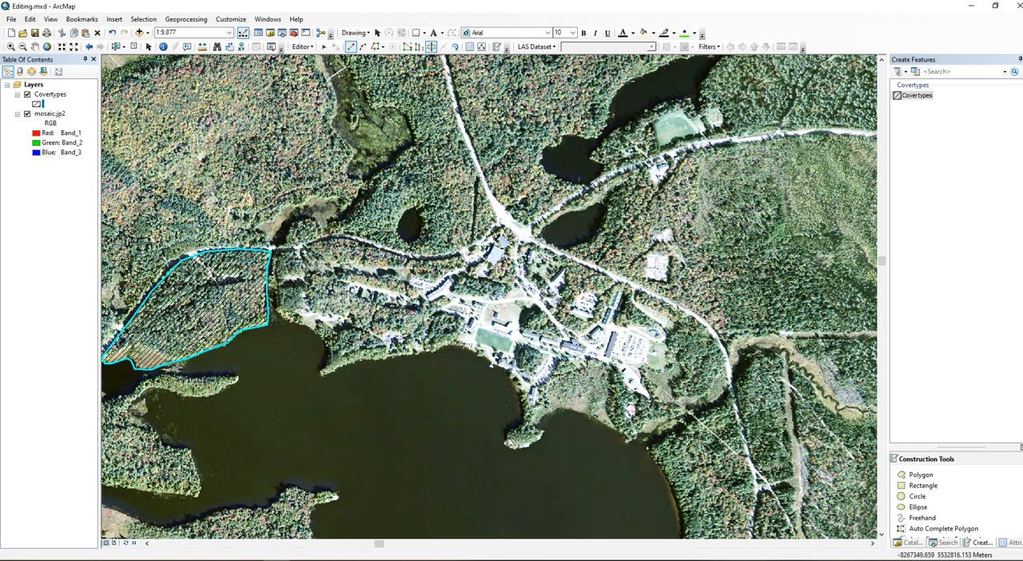
left_click(165, 366)
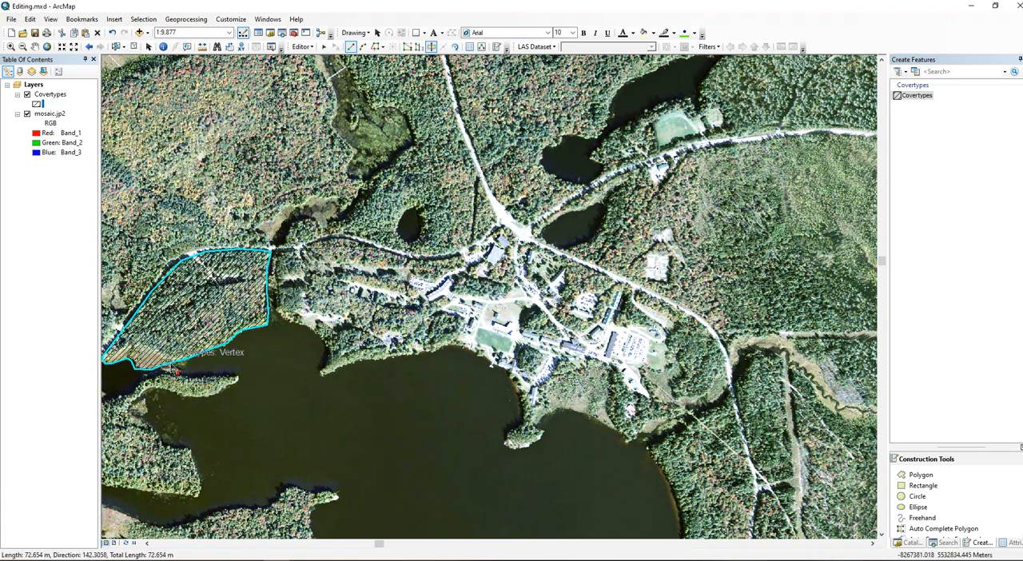
left_click(164, 352)
left_click(149, 347)
left_click(136, 346)
left_click(119, 349)
left_click(103, 358)
double_click(104, 364)
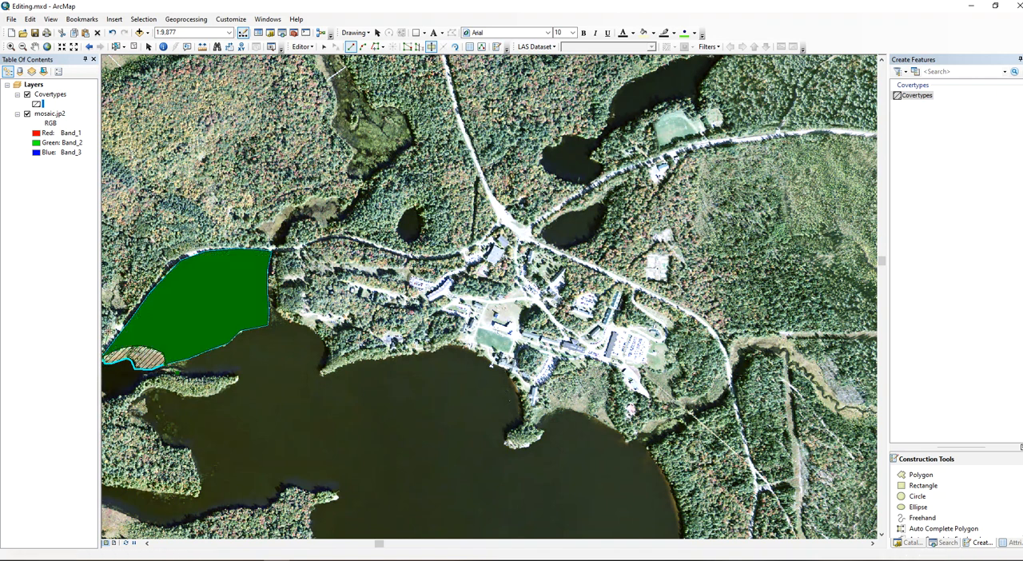
Select the small polygon cut off at the southwestern shore and set its CoverTypes attribute to Wetland.
left_click(324, 47)
left_click(180, 307)
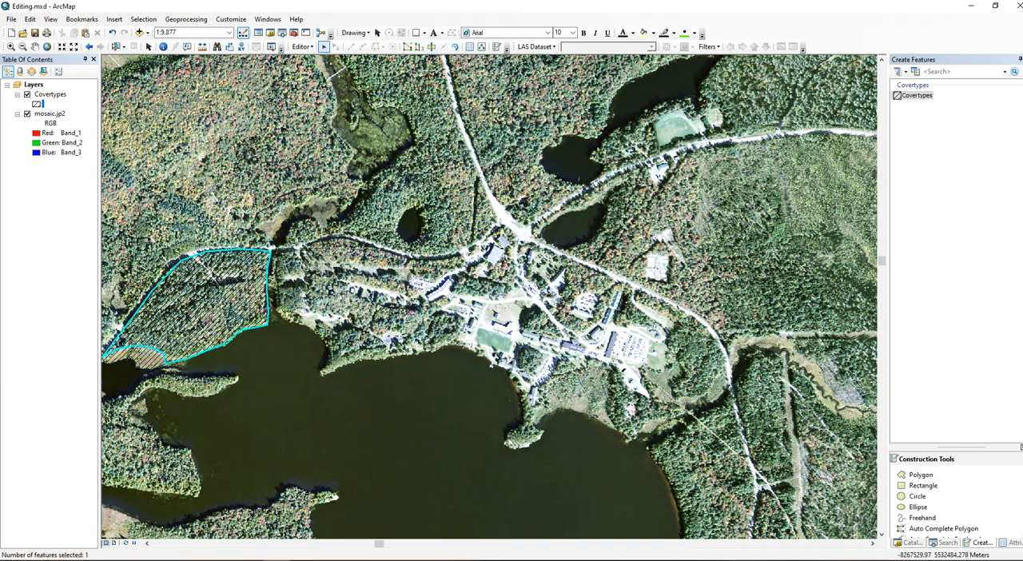
left_click(143, 360)
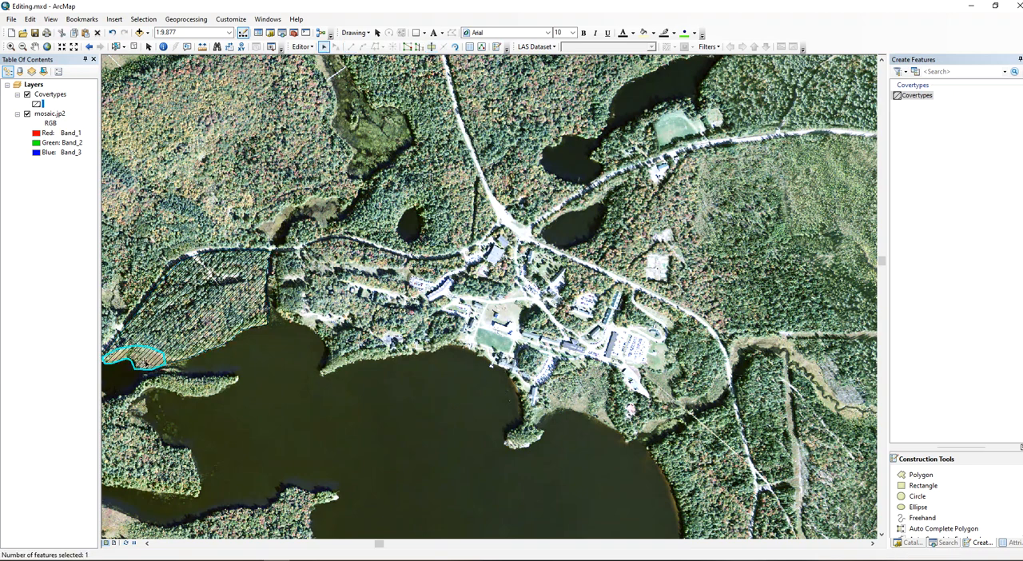
left_click(1014, 544)
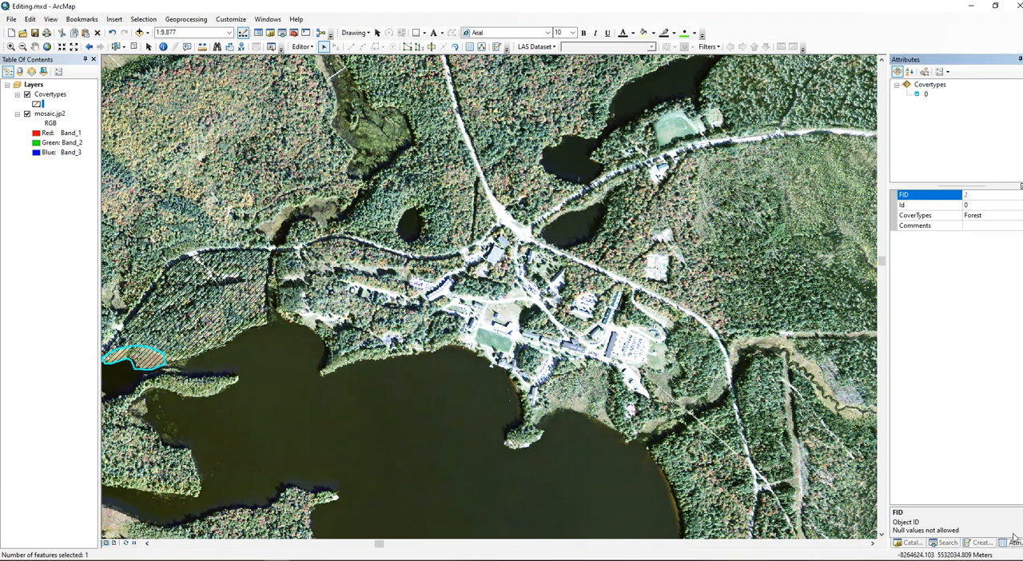
left_click(978, 219)
left_click(978, 220)
type("Wetland")
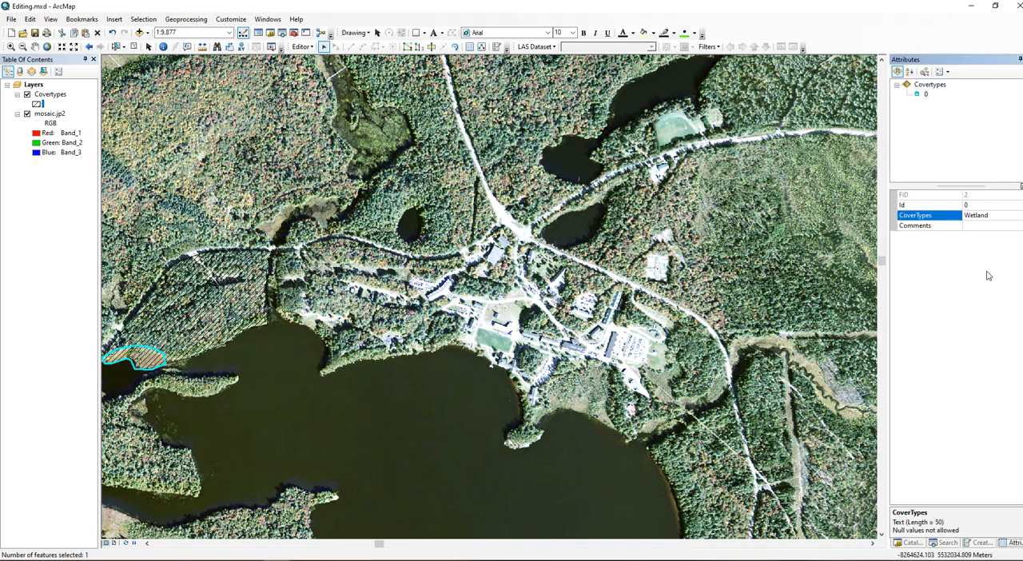
key("Down")
Begin a new Covertypes polygon at the central road junction, tracing its southern boundary west along the road to the stream crossing.
left_click(980, 543)
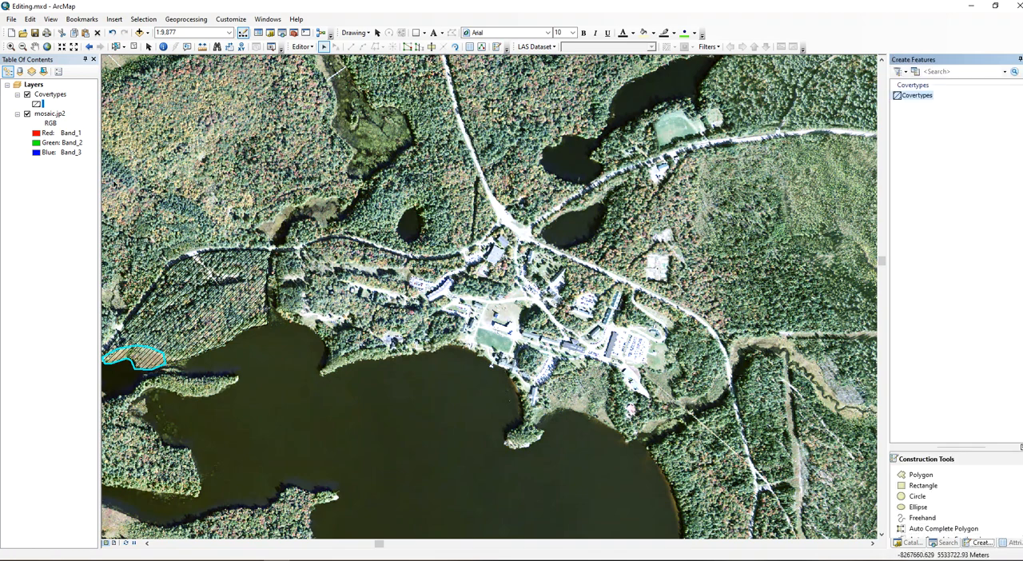
left_click(922, 477)
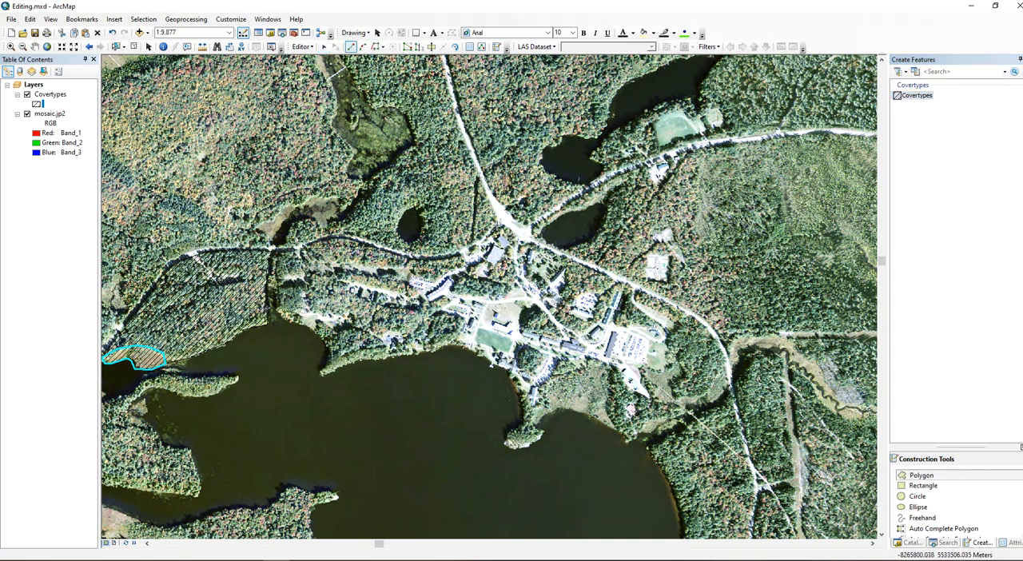
left_click(500, 221)
left_click(481, 238)
left_click(442, 254)
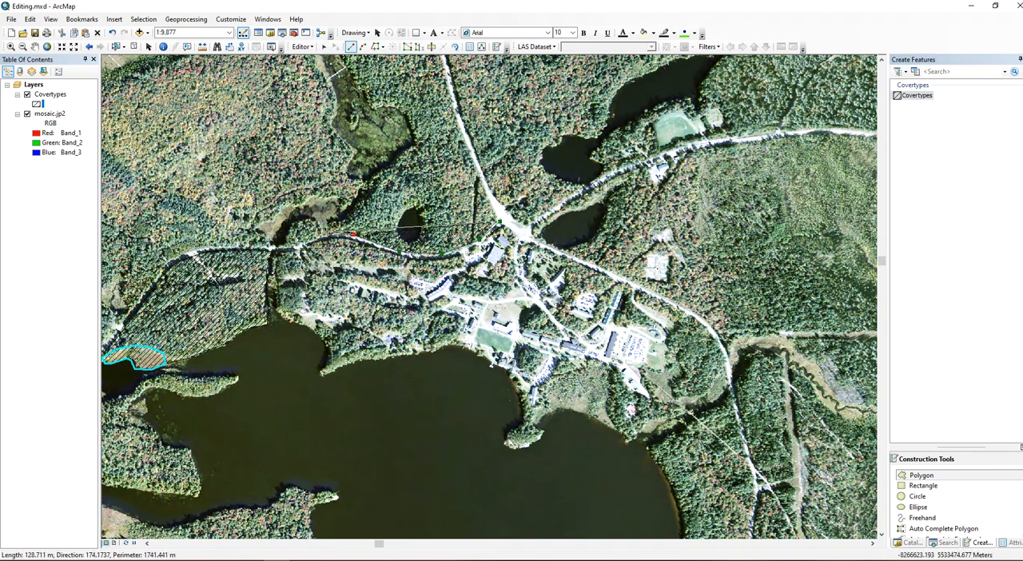
left_click(303, 243)
left_click(279, 248)
Continue the polygon northeast along the wetland and stream edge, across to the main northern road, and finish it along the road.
left_click(289, 239)
left_click(296, 220)
left_click(304, 217)
left_click(319, 225)
left_click(327, 229)
left_click(356, 206)
left_click(366, 186)
left_click(416, 144)
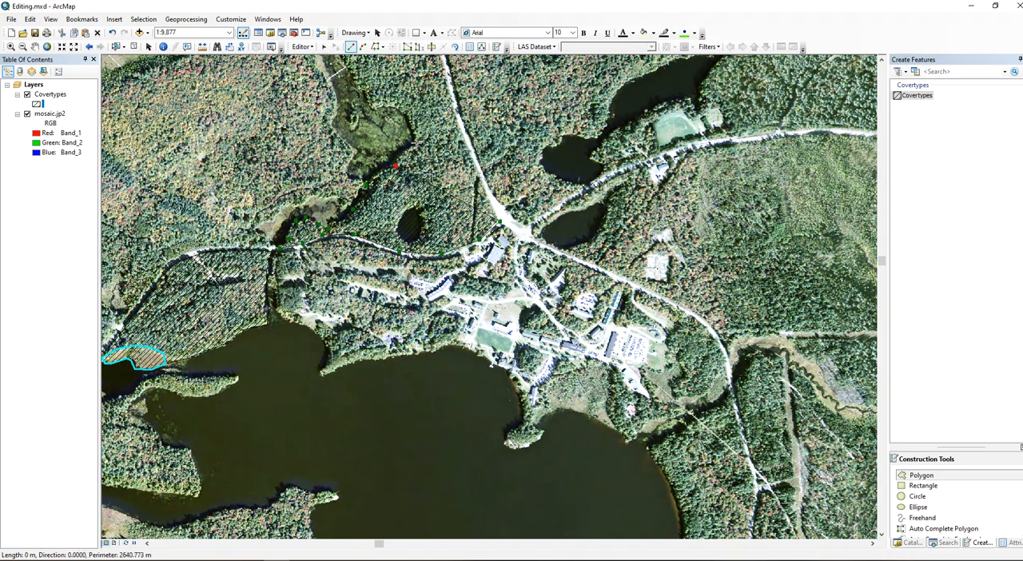
left_click(412, 128)
left_click(454, 118)
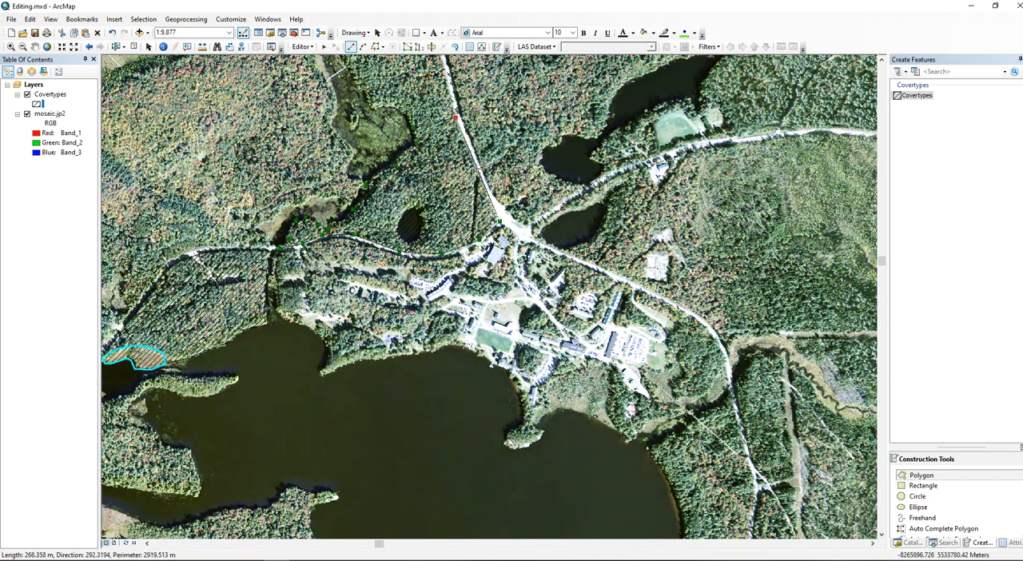
double_click(478, 170)
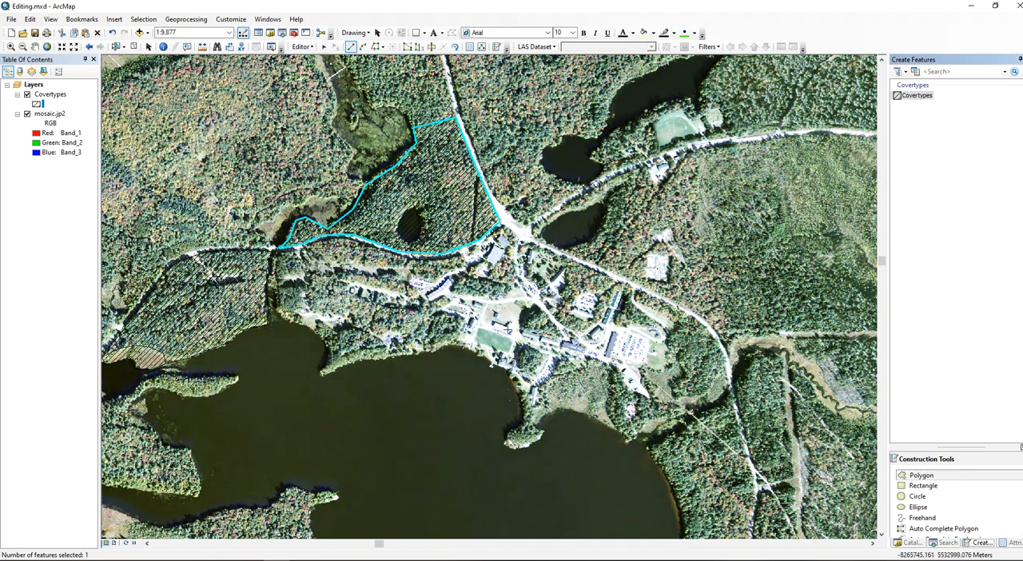
Digitize a separate polygon around the small pond inside the new roadside polygon.
left_click(415, 207)
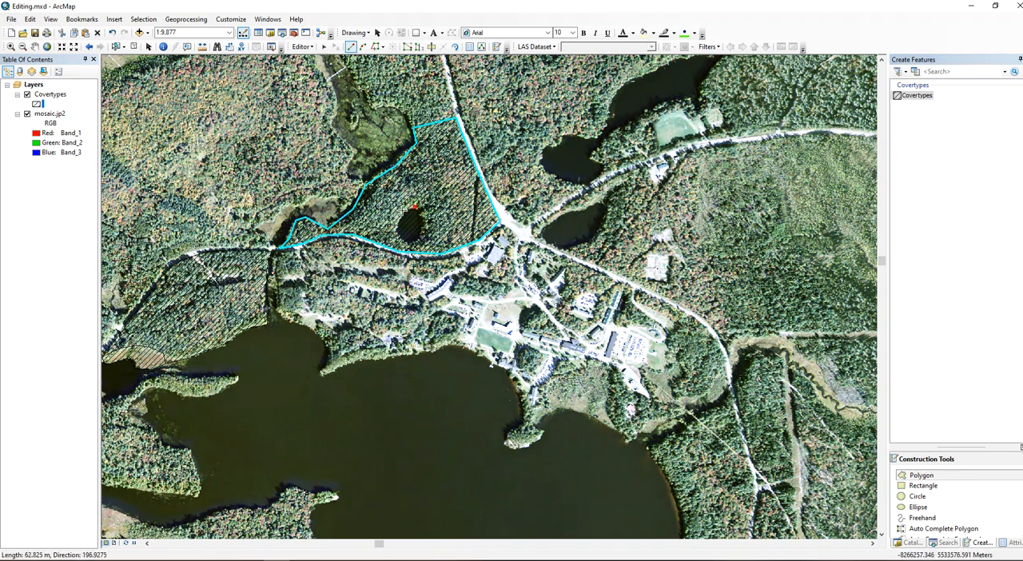
left_click(404, 238)
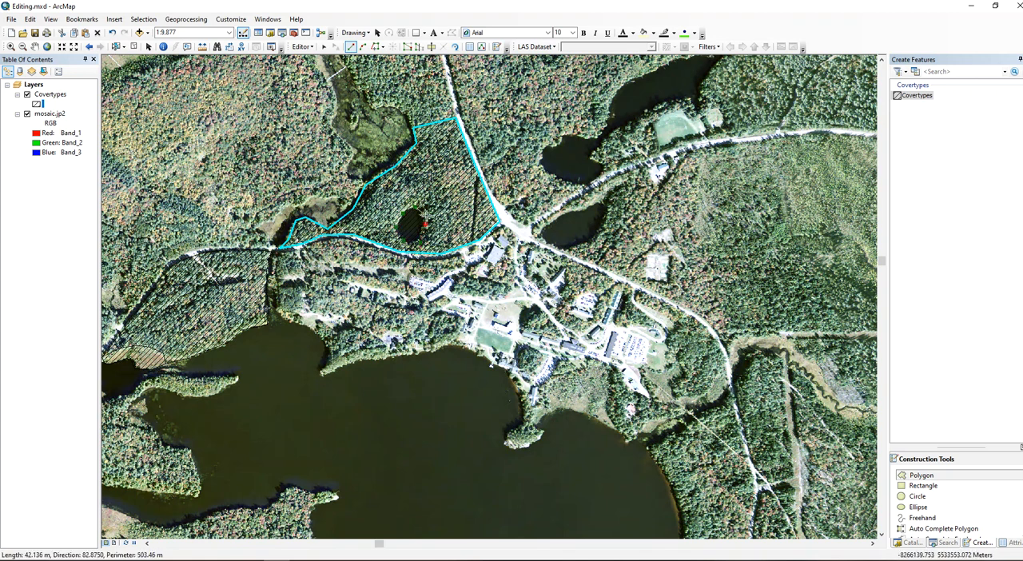
double_click(422, 214)
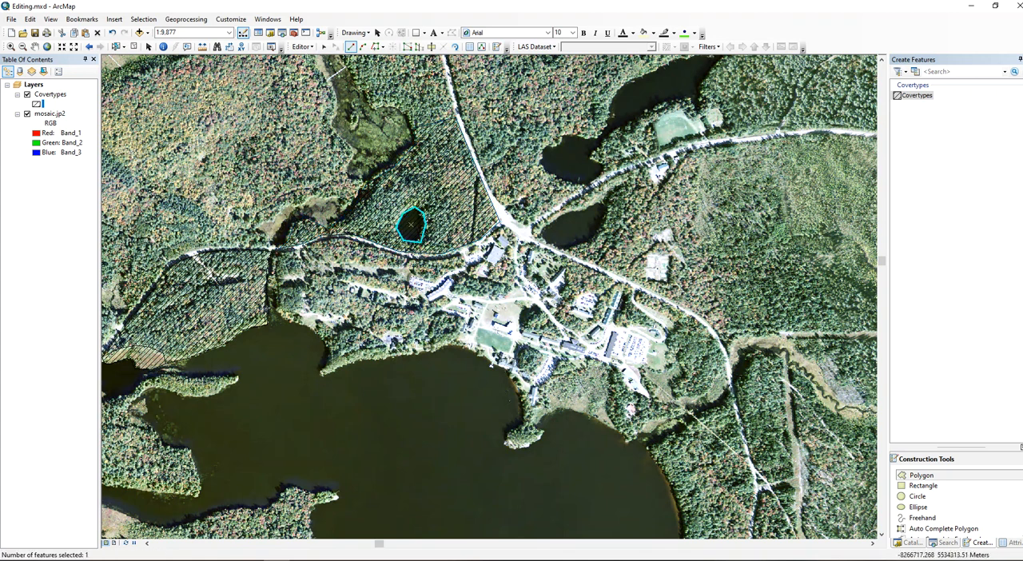
left_click(302, 46)
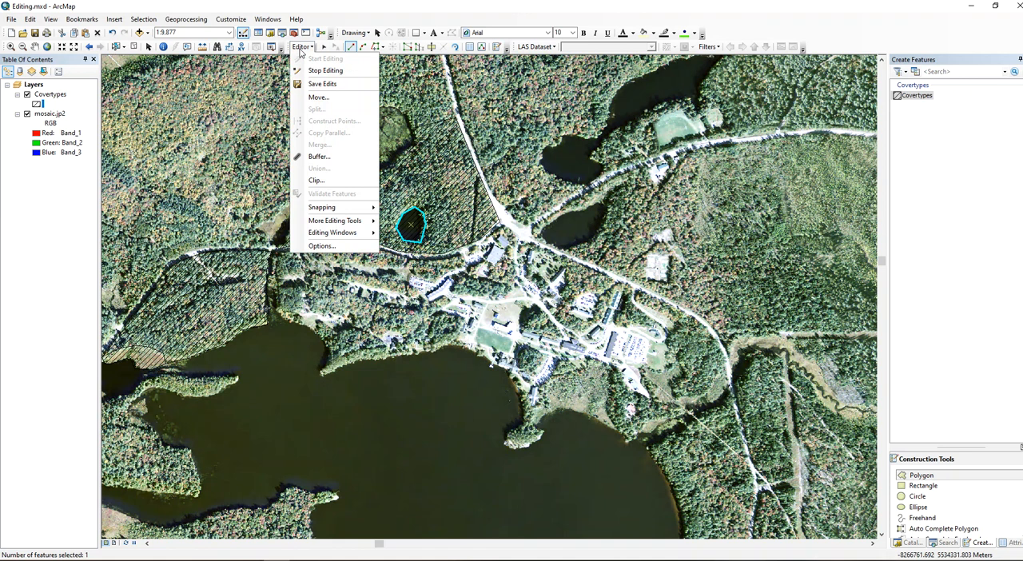
left_click(316, 180)
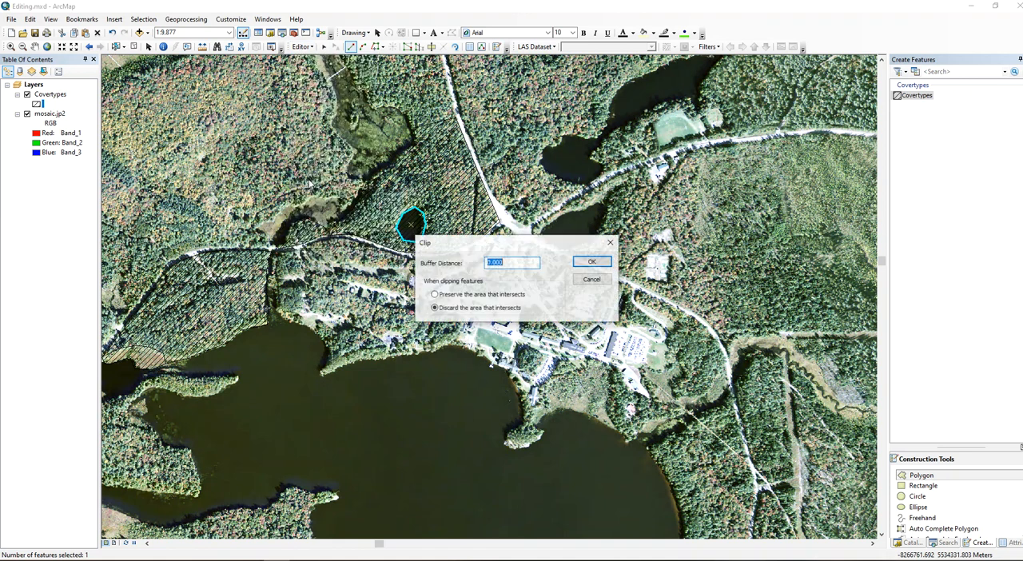
left_click(593, 280)
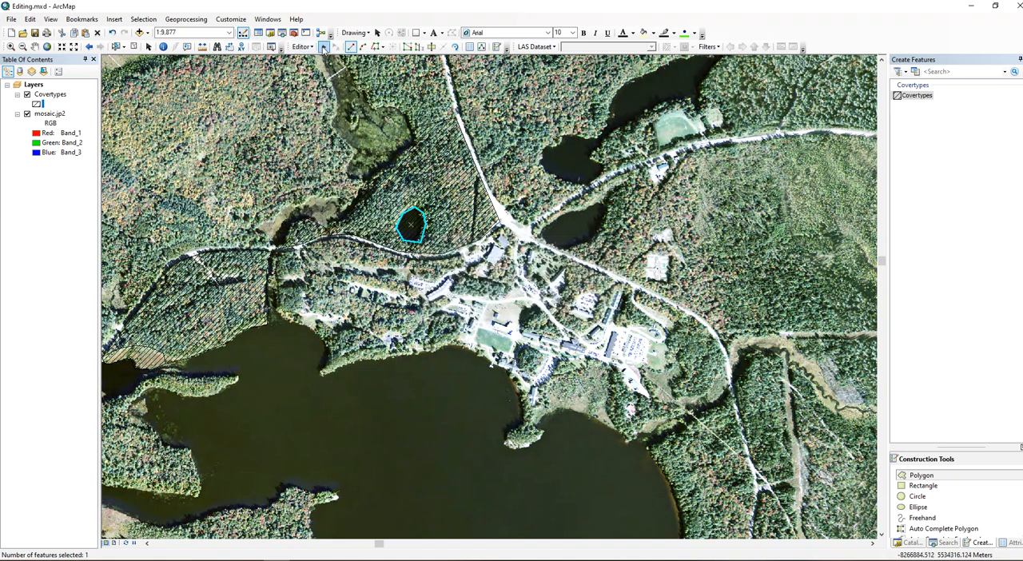
Select the large polygon surrounding the pond and open the Covertypes attribute table, resized and placed so that the polygon stays in view.
left_click(324, 47)
left_click(411, 229)
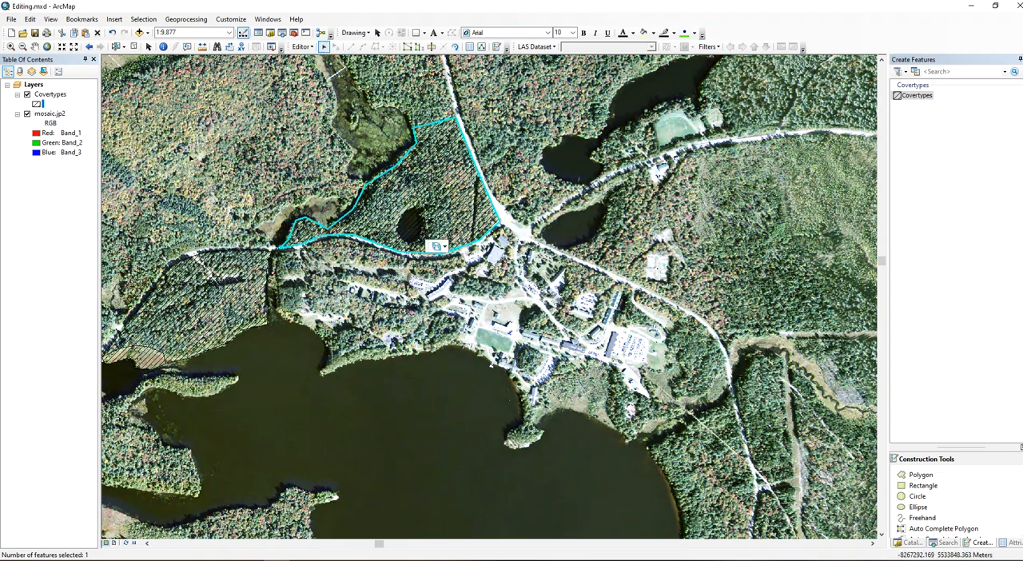
right_click(50, 95)
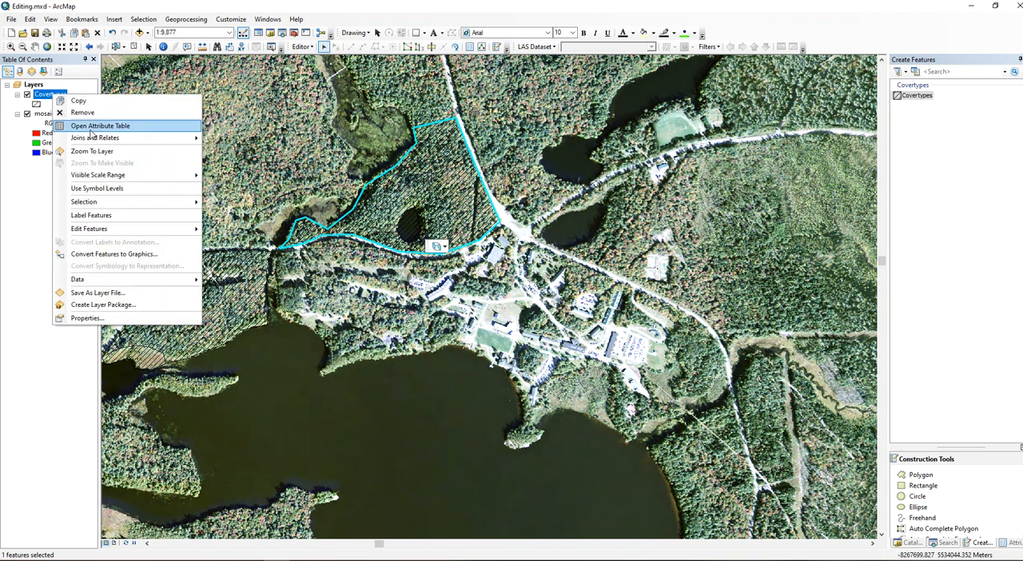
left_click(88, 121)
left_click_drag(405, 93, 808, 149)
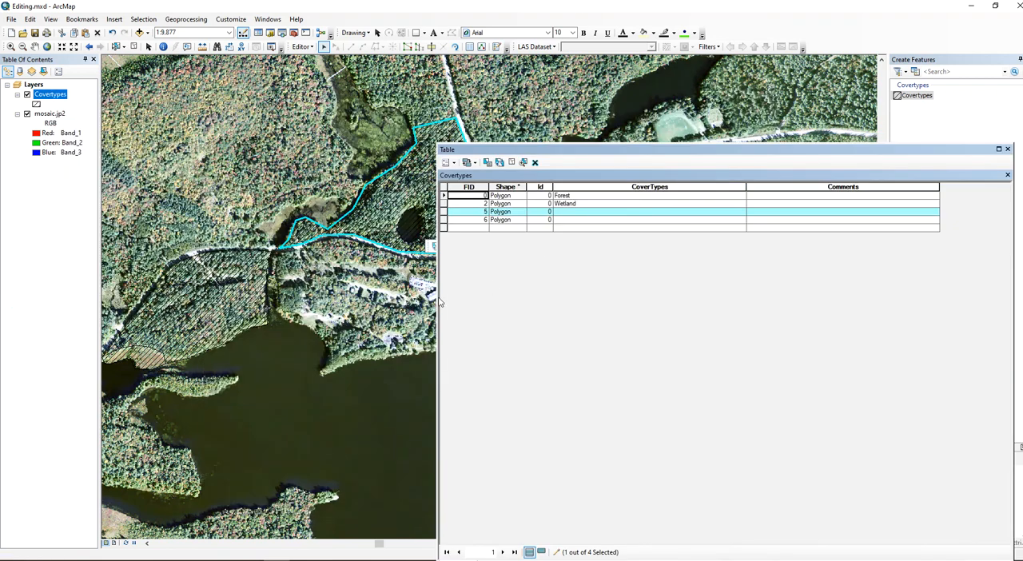
left_click_drag(437, 297, 637, 289)
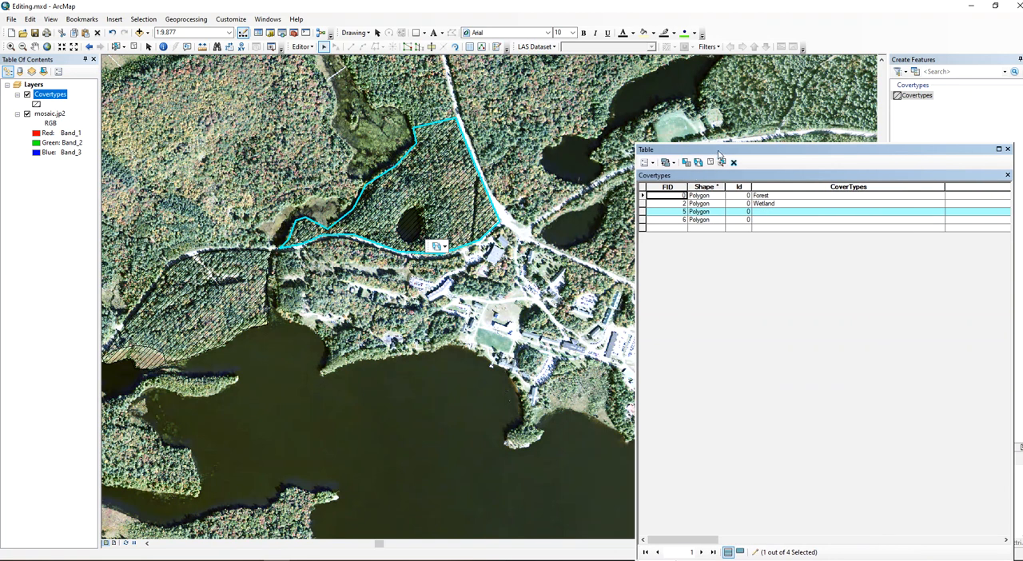
left_click_drag(713, 148, 672, 126)
Set CoverTypes to Forest in the selected polygon's table record.
left_click(739, 192)
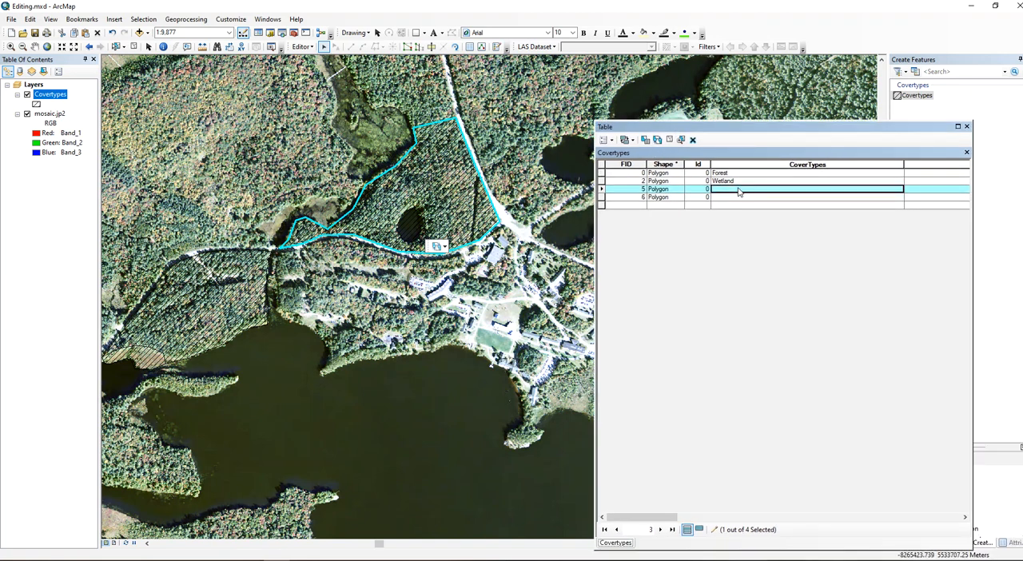
type("Forest")
key("Return")
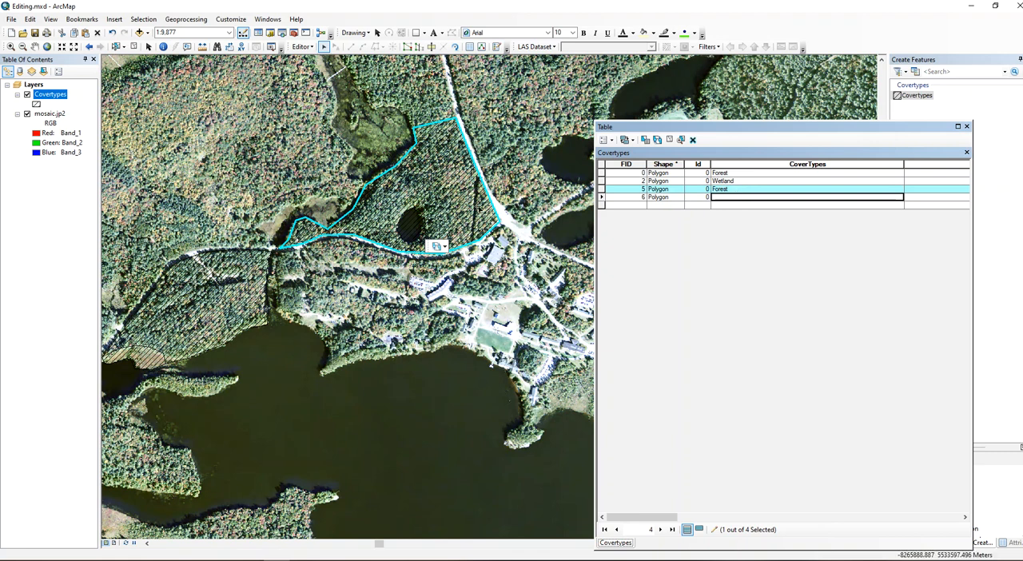
Clip the pond polygon's area out of the surrounding forest polygon with a buffer distance of 0.000, discarding the area that intersects.
left_click(602, 198)
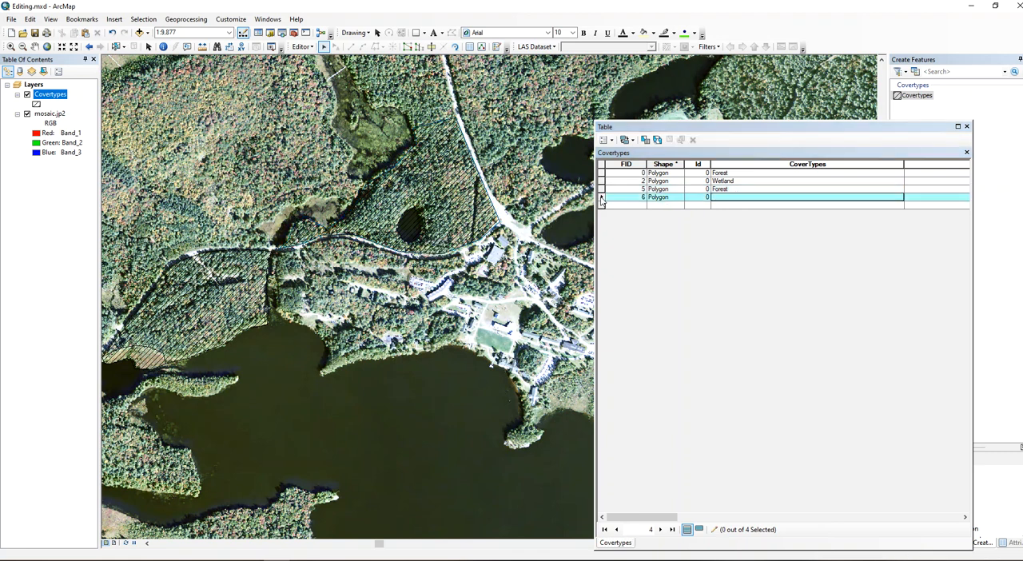
left_click(602, 199)
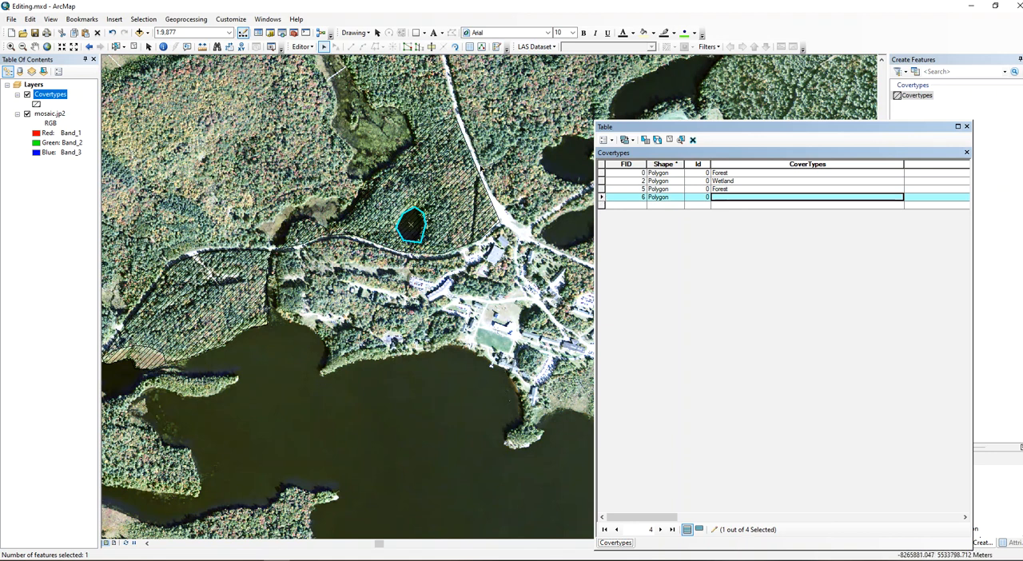
left_click(300, 47)
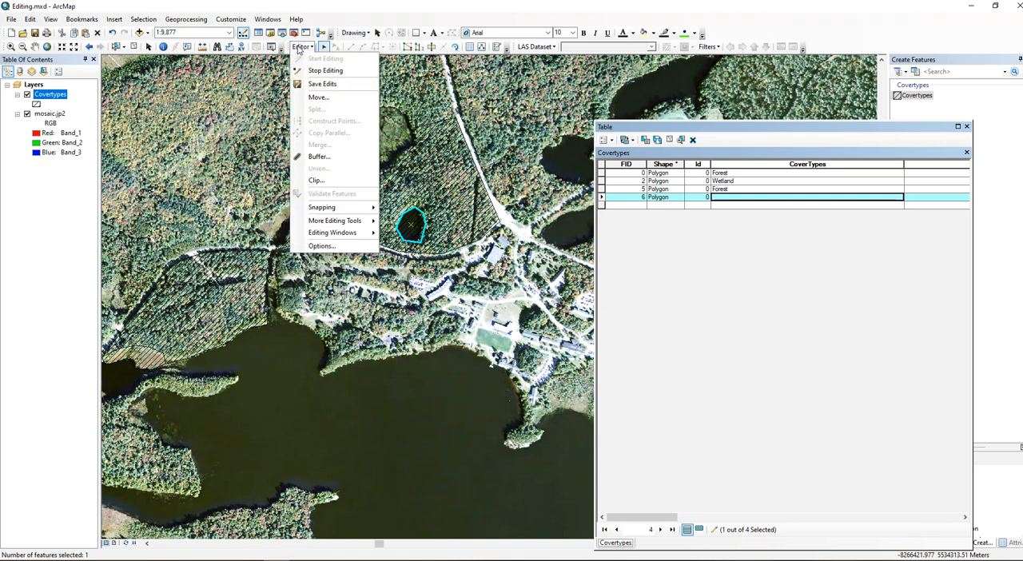
left_click(324, 180)
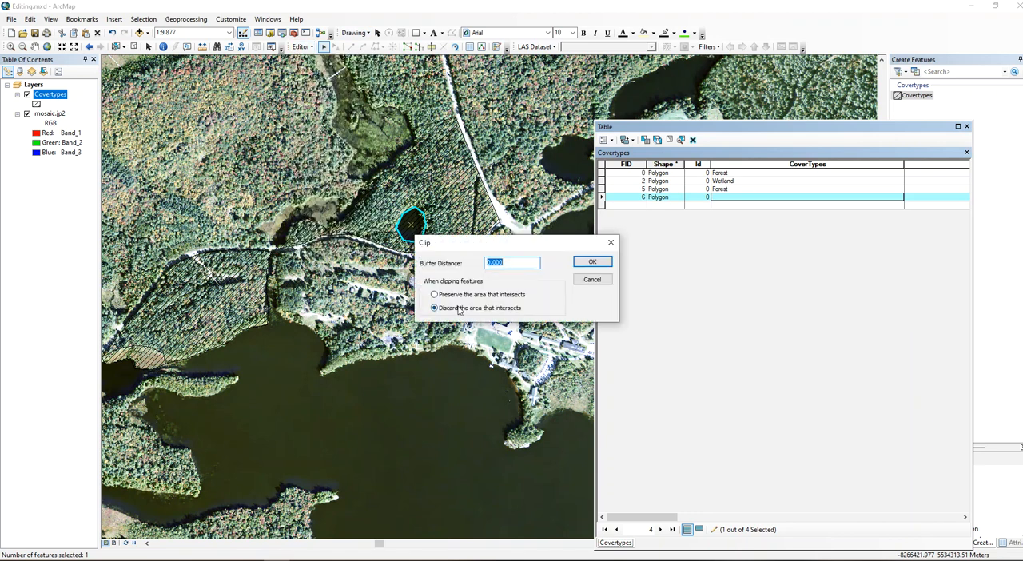
left_click(593, 265)
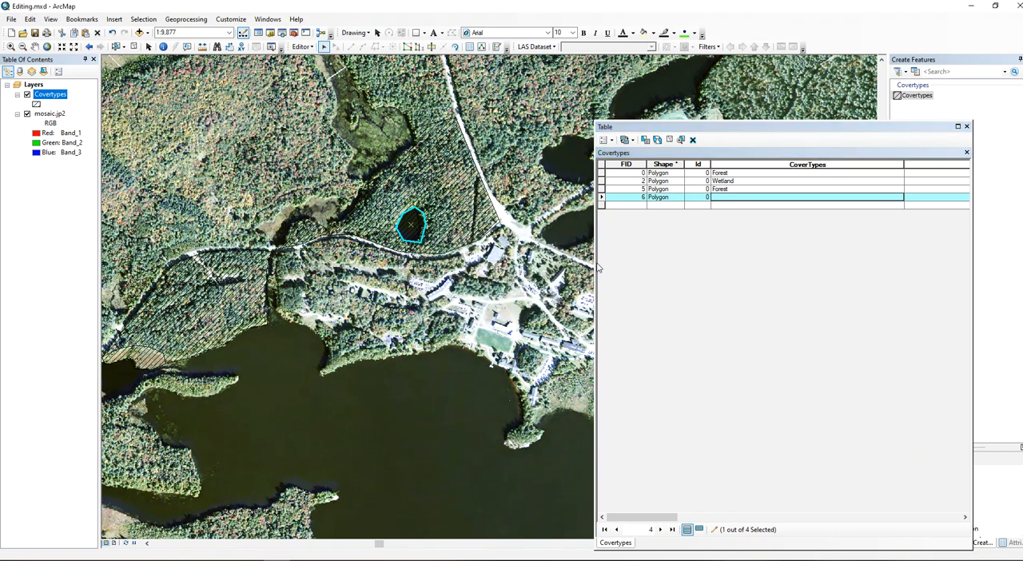
left_click(601, 190)
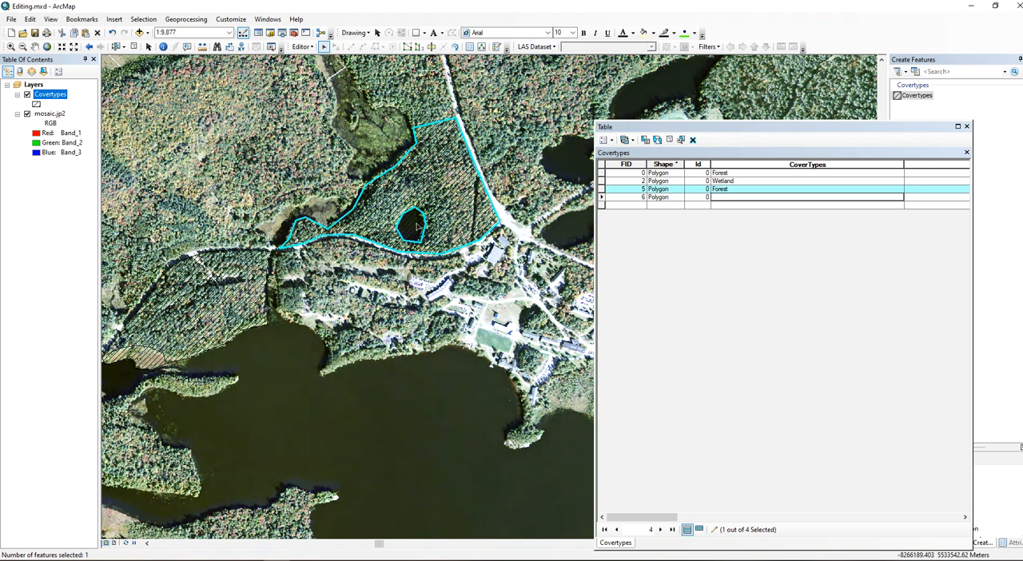
Set CoverTypes to Water in the pond polygon's table record.
left_click(601, 197)
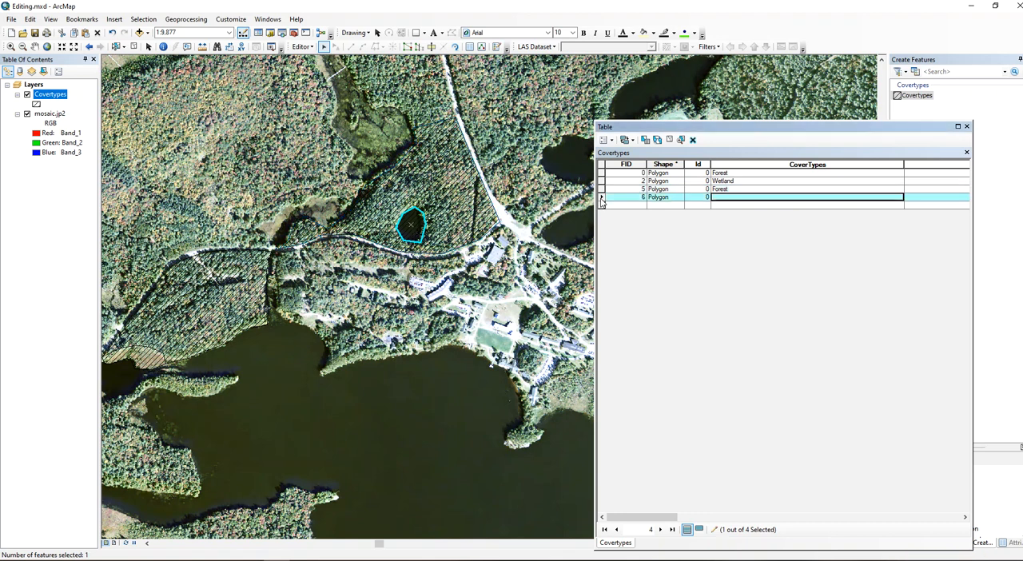
left_click(718, 200)
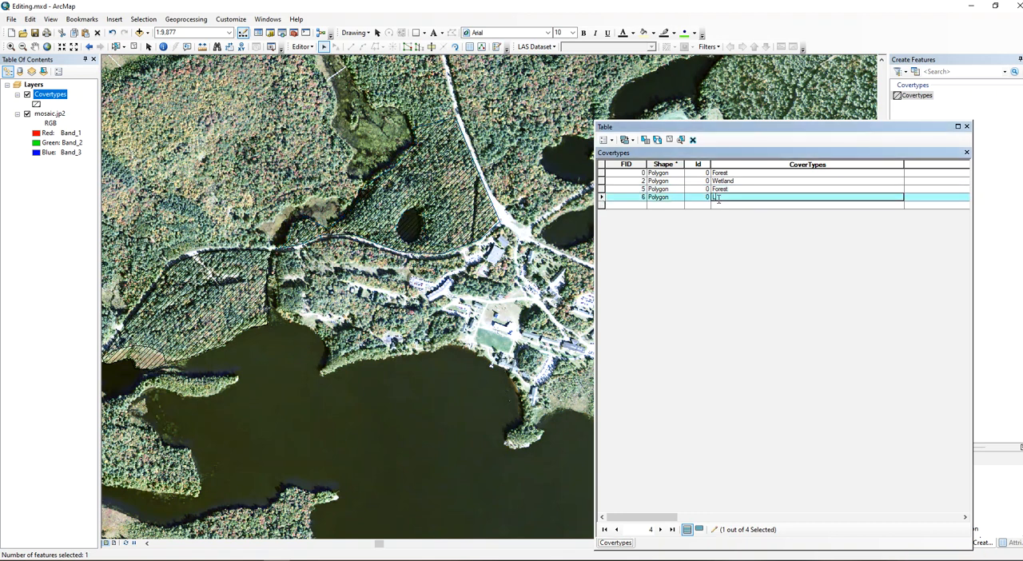
type("Water")
key("Return")
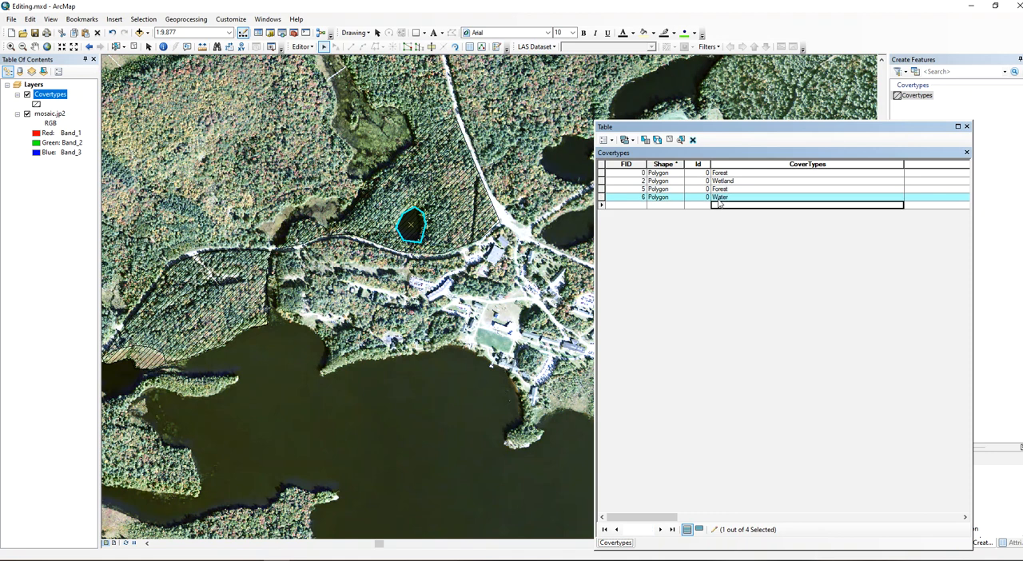
Select each Covertypes record in turn to check which polygon it matches on the map, and close the attribute table.
left_click(602, 173)
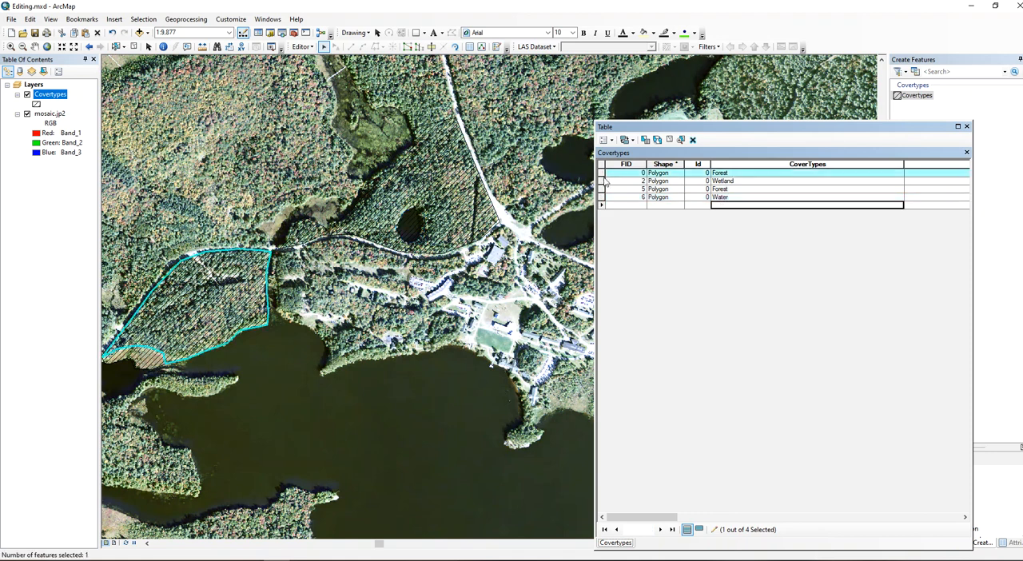
left_click(602, 180)
left_click(602, 189)
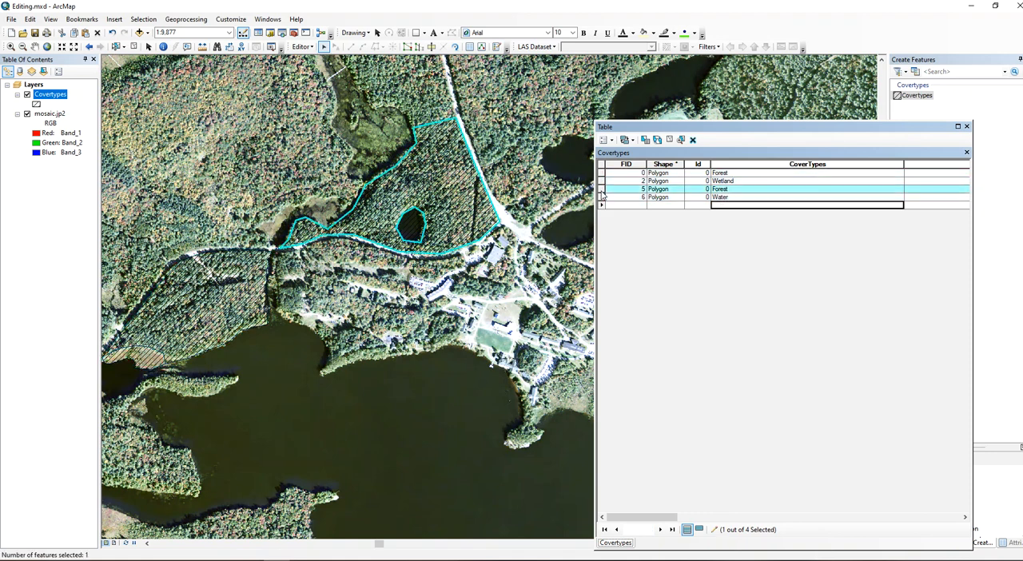
left_click(602, 196)
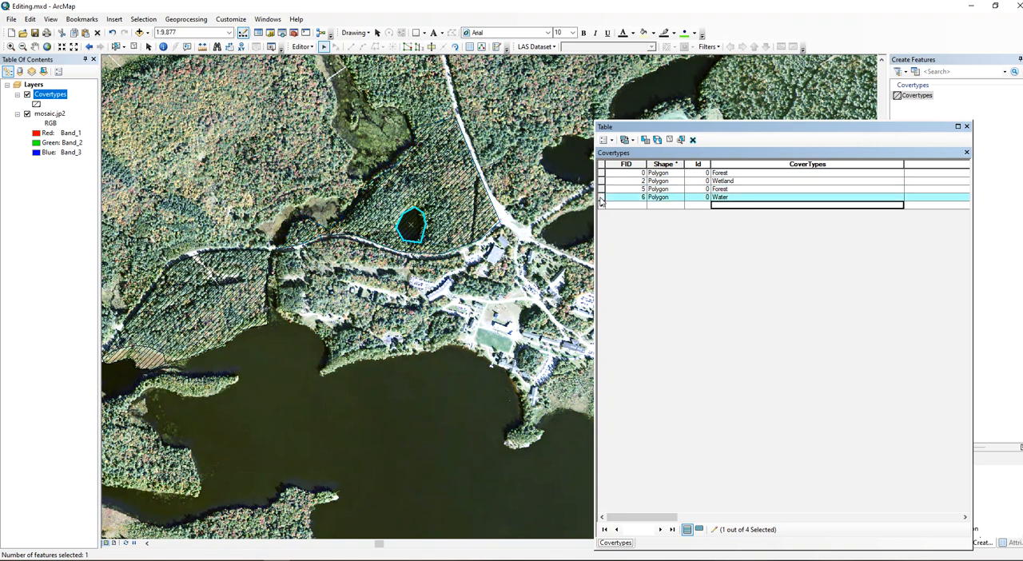
left_click(967, 128)
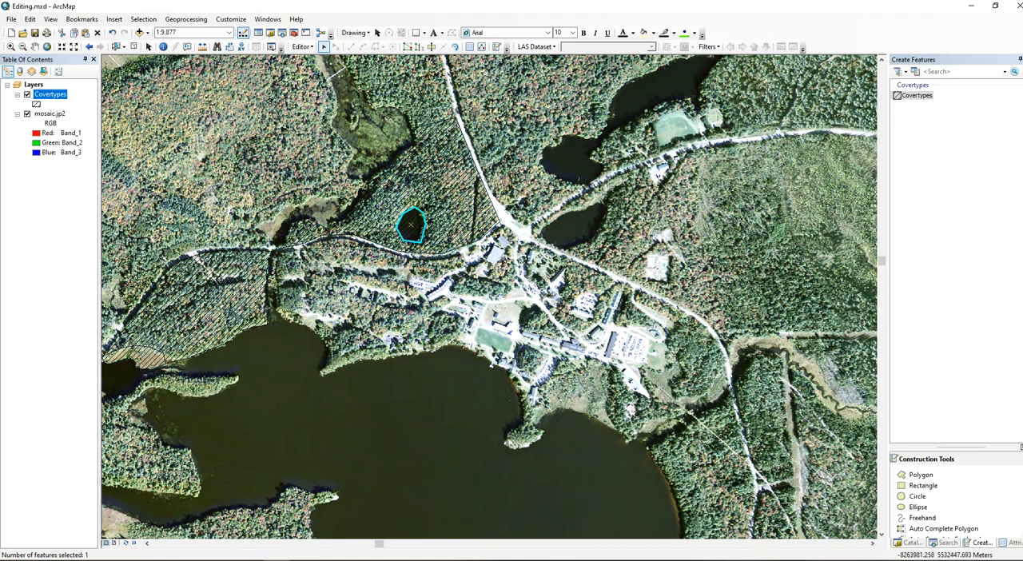
Choose Auto Complete Polygon as the construction tool and change the fill color of the Covertypes hatch symbol to yellow.
left_click(958, 529)
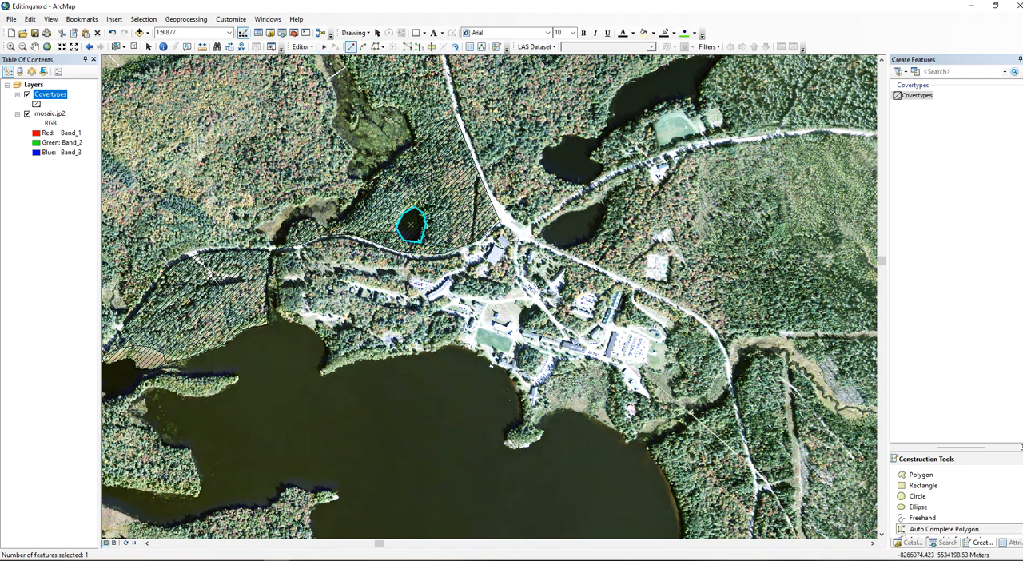
left_click(36, 105)
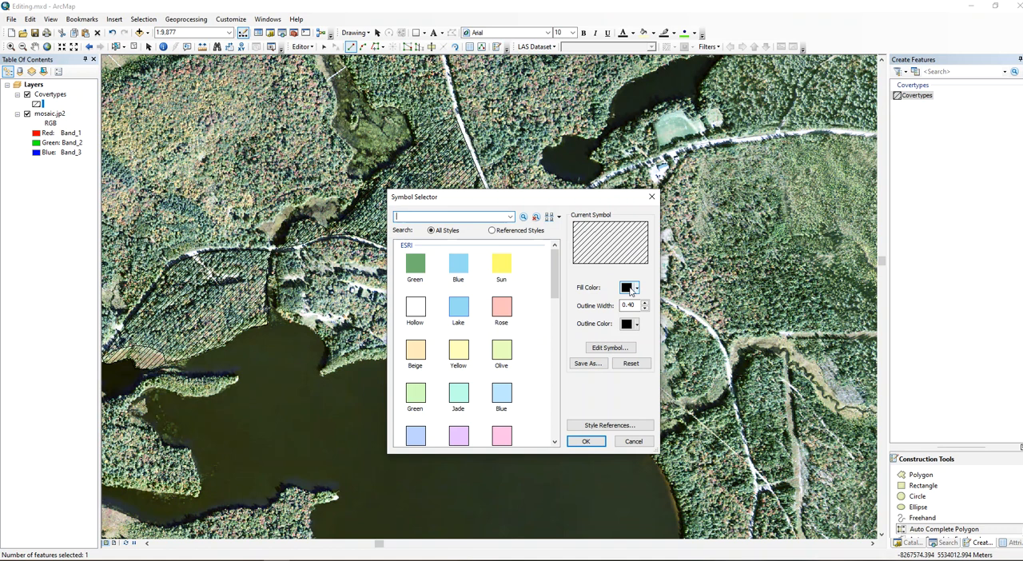
left_click(634, 290)
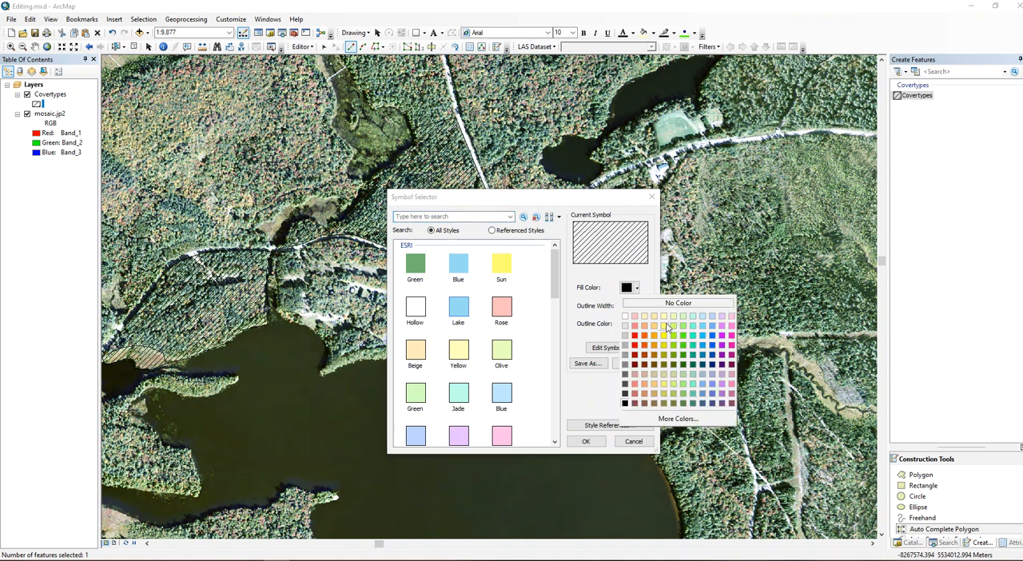
left_click(669, 327)
left_click(585, 441)
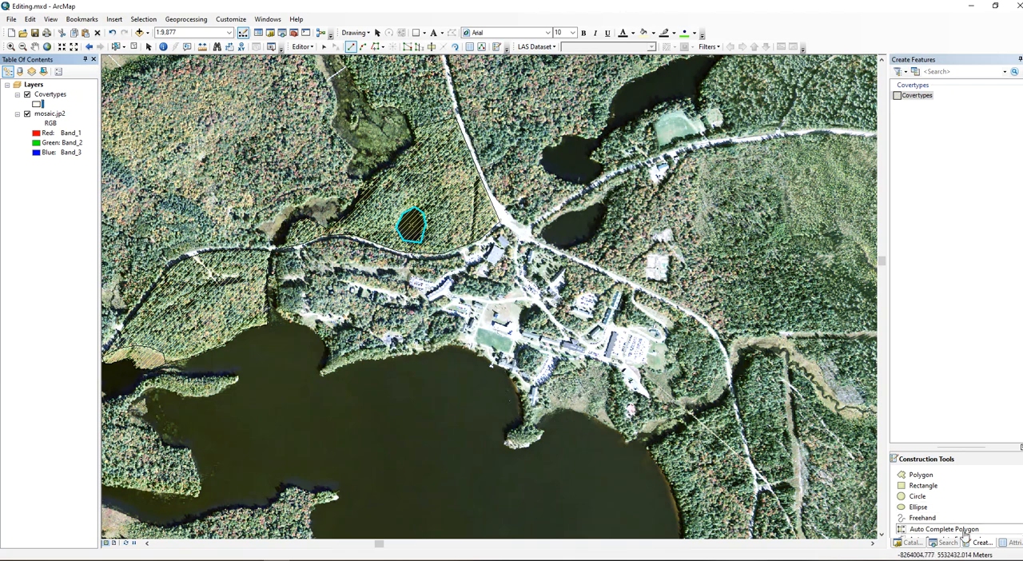
Auto-complete an adjoining polygon north of the large forest polygon, following the road north, across to the wetland and back along its edge.
left_click(450, 128)
left_click(454, 117)
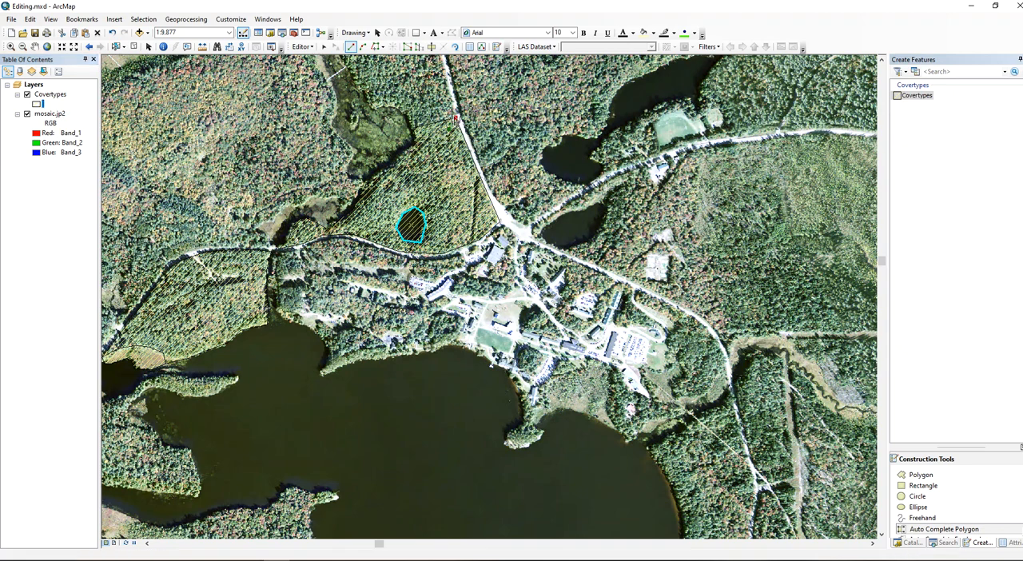
left_click(446, 81)
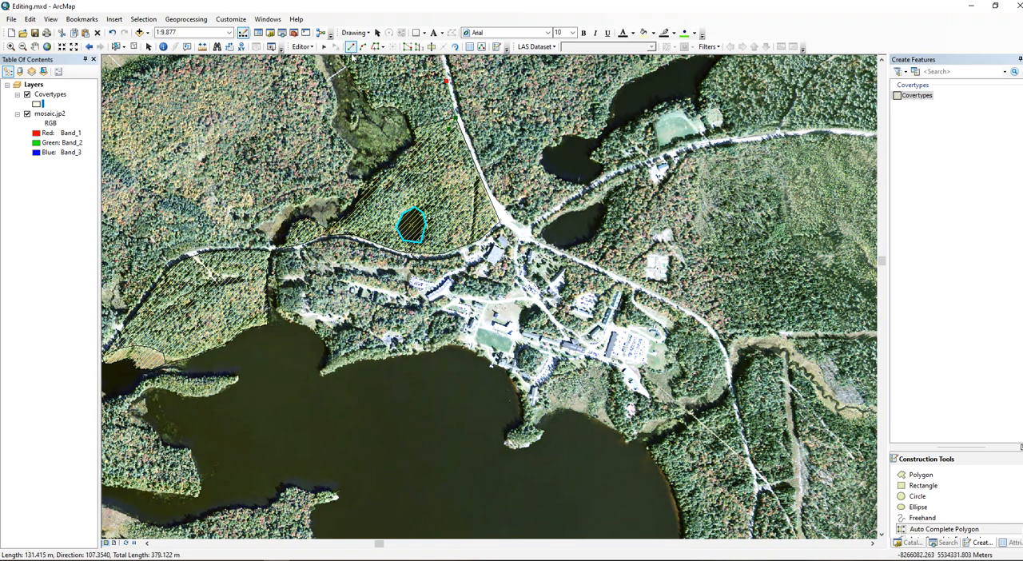
left_click(417, 57)
left_click(358, 59)
left_click(360, 83)
left_click(373, 107)
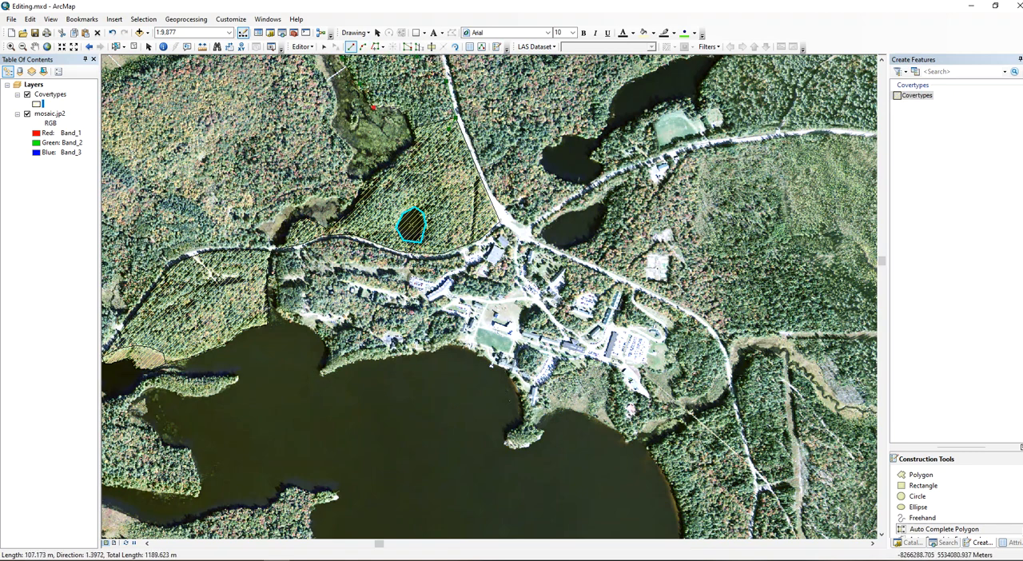
left_click(408, 120)
key("F2")
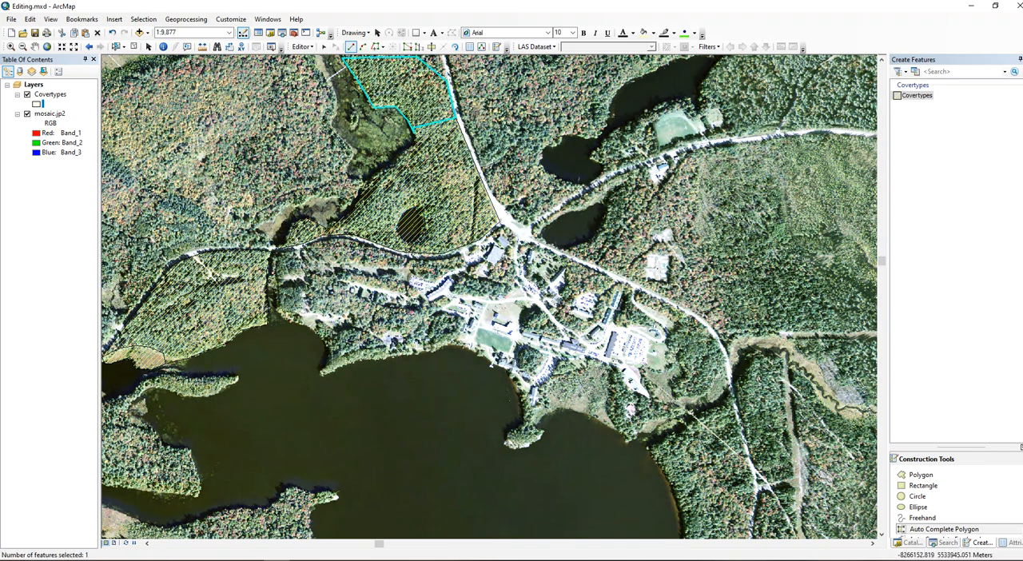
Edit the new polygon's vertices, moving its southwestern corner vertex up to the shared boundary with the forest polygon.
left_click(324, 48)
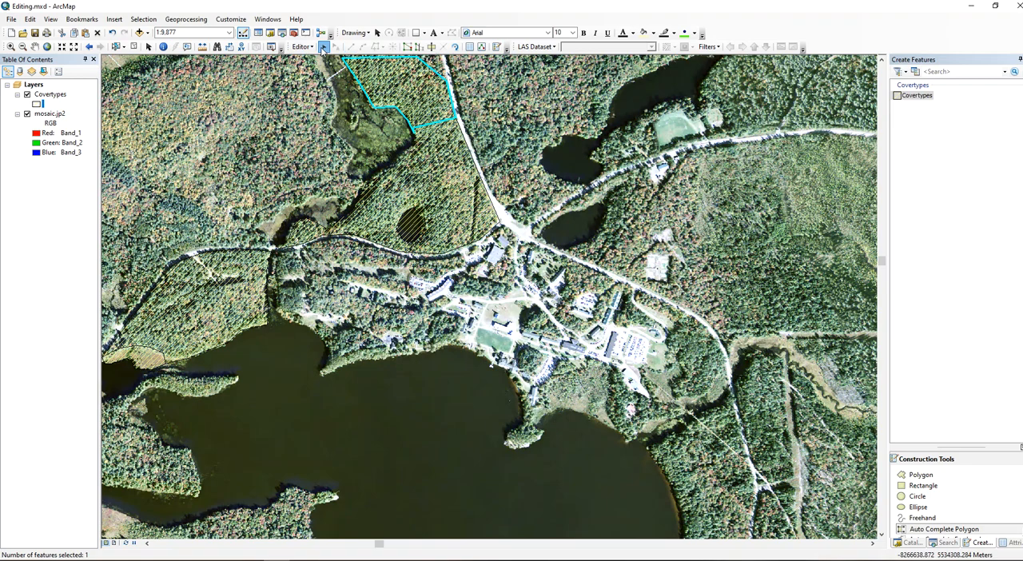
double_click(407, 89)
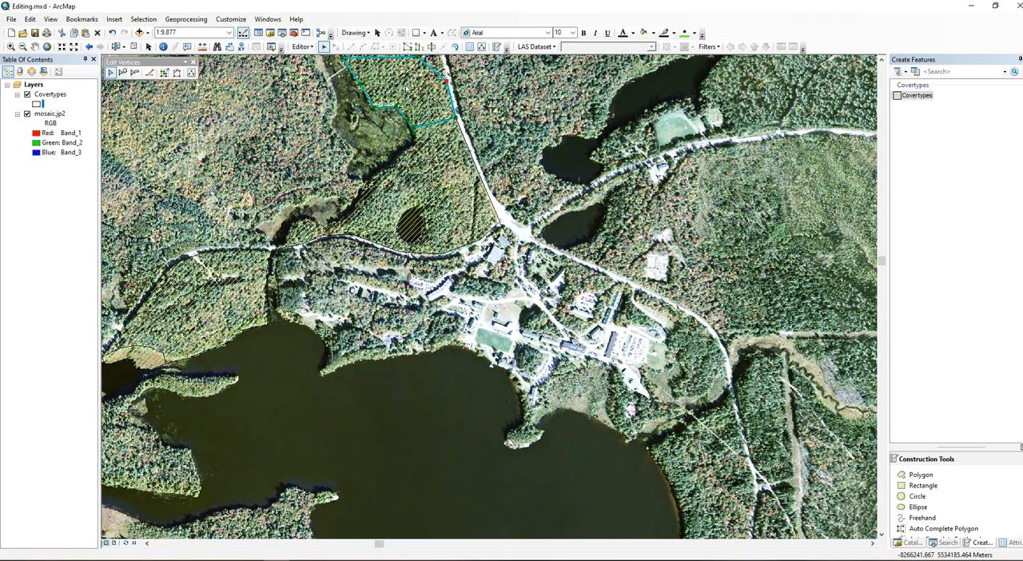
scroll(441, 120, "down", 3)
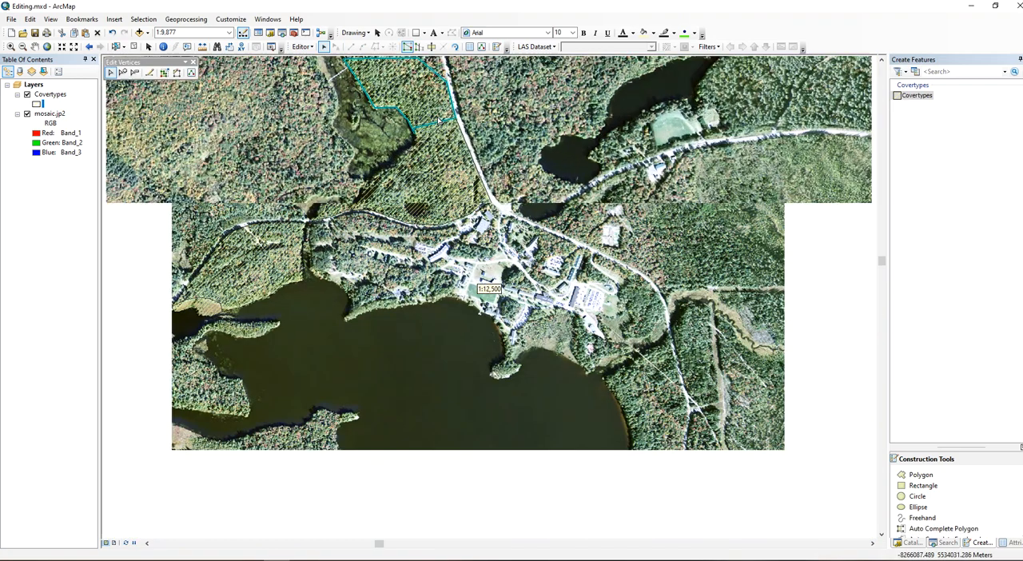
scroll(439, 120, "down", 6)
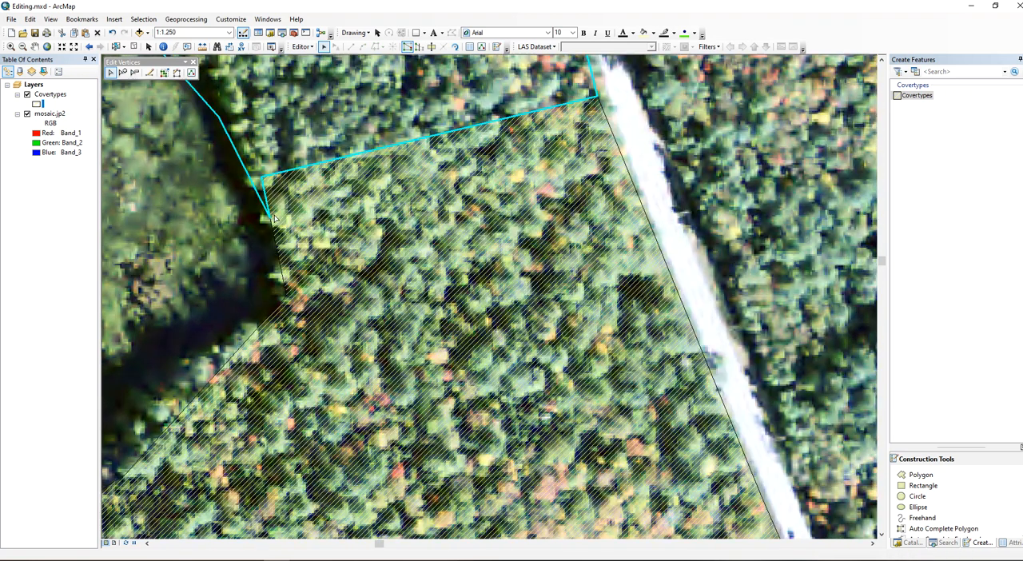
left_click_drag(262, 176, 251, 179)
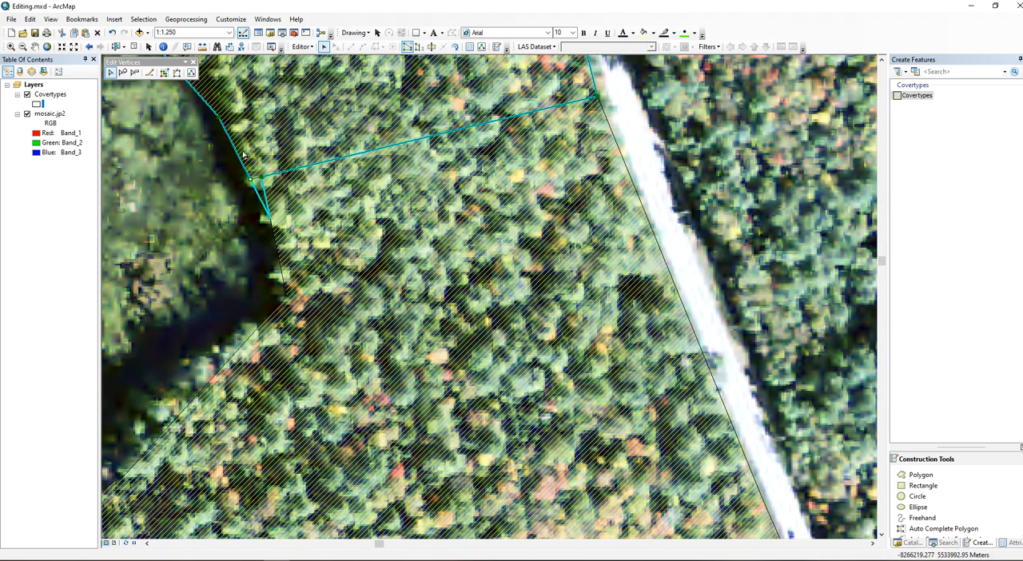
left_click(244, 185)
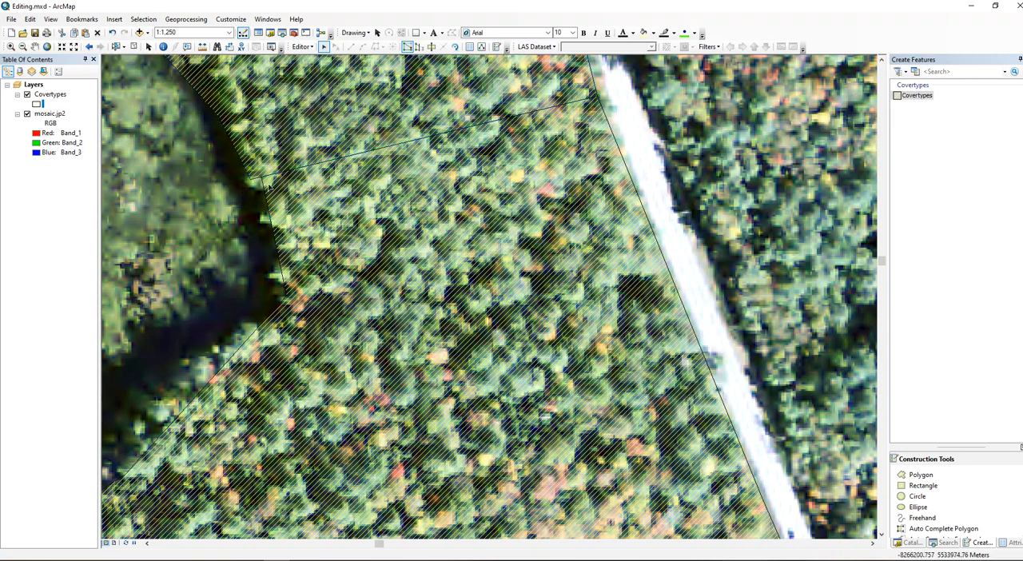
Merge the northern auto-completed polygon and the adjoining large forest polygon into one Covertypes feature, keeping the first listed feature.
right_click(57, 93)
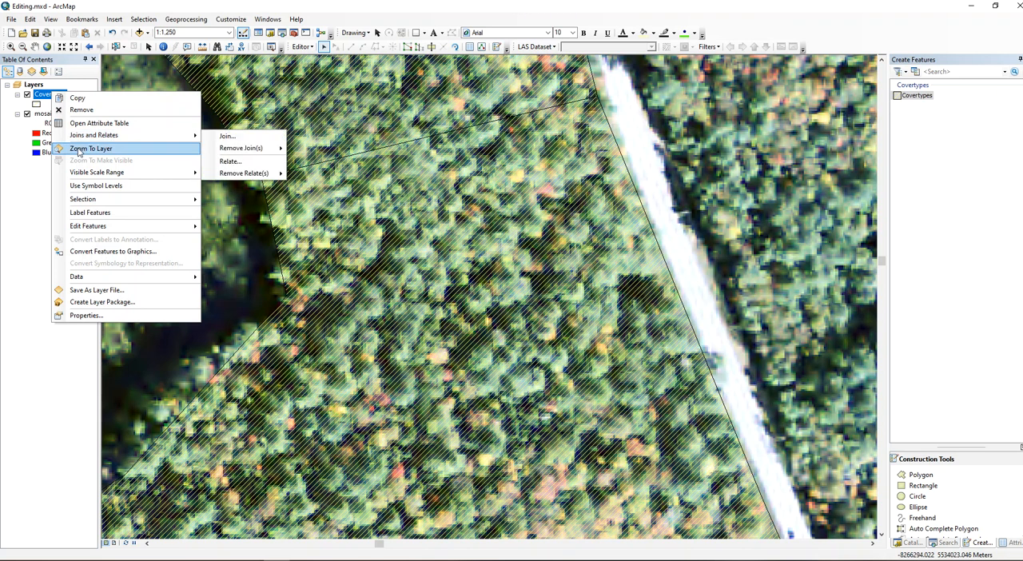
left_click(81, 149)
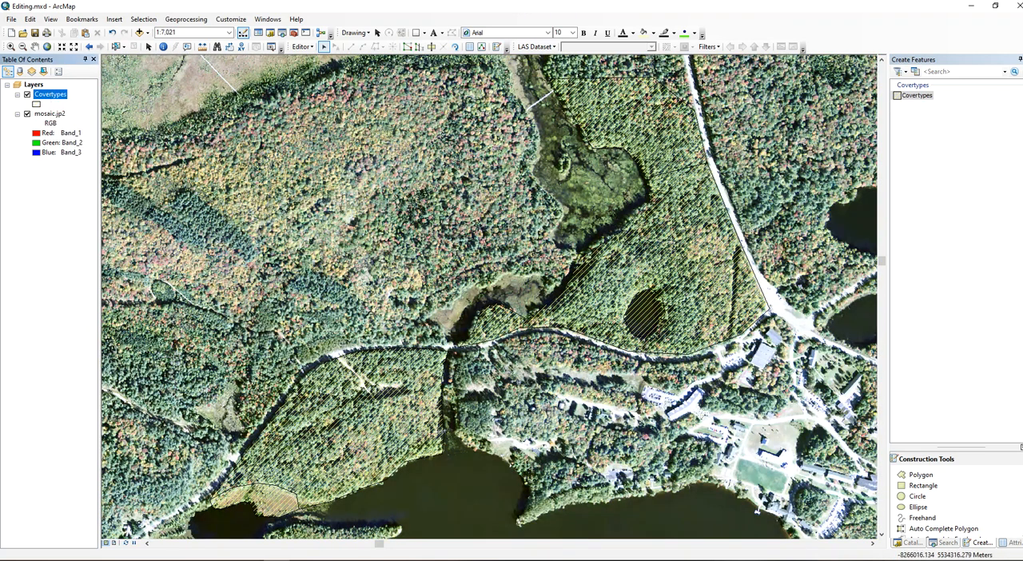
left_click(660, 121)
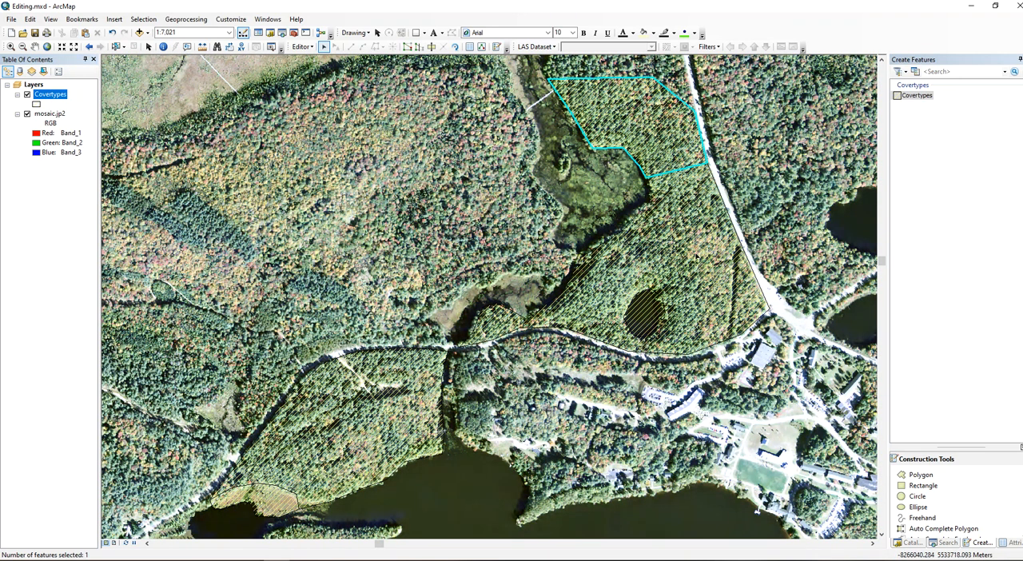
left_click(697, 256, "shift")
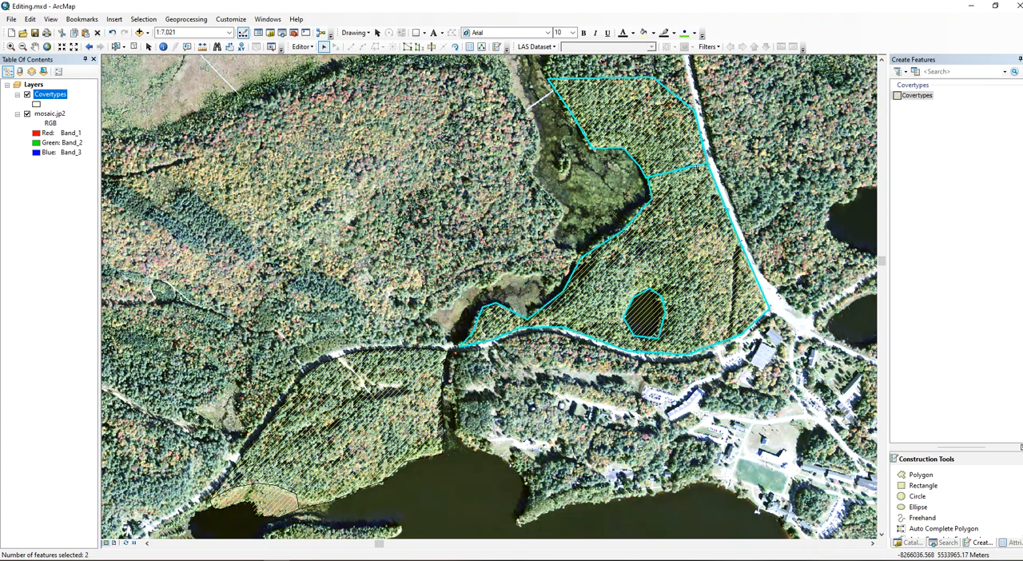
left_click(303, 46)
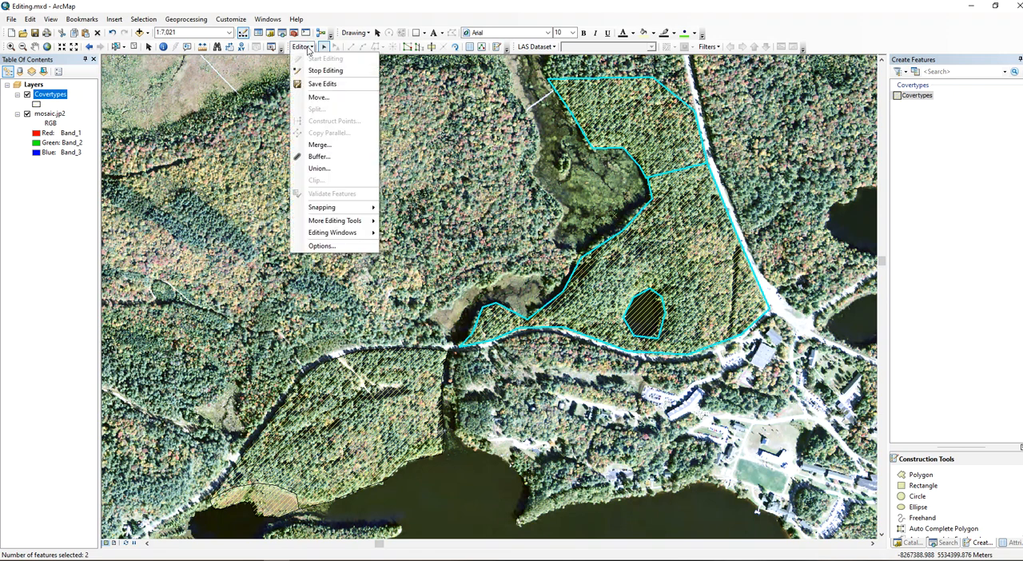
left_click(319, 144)
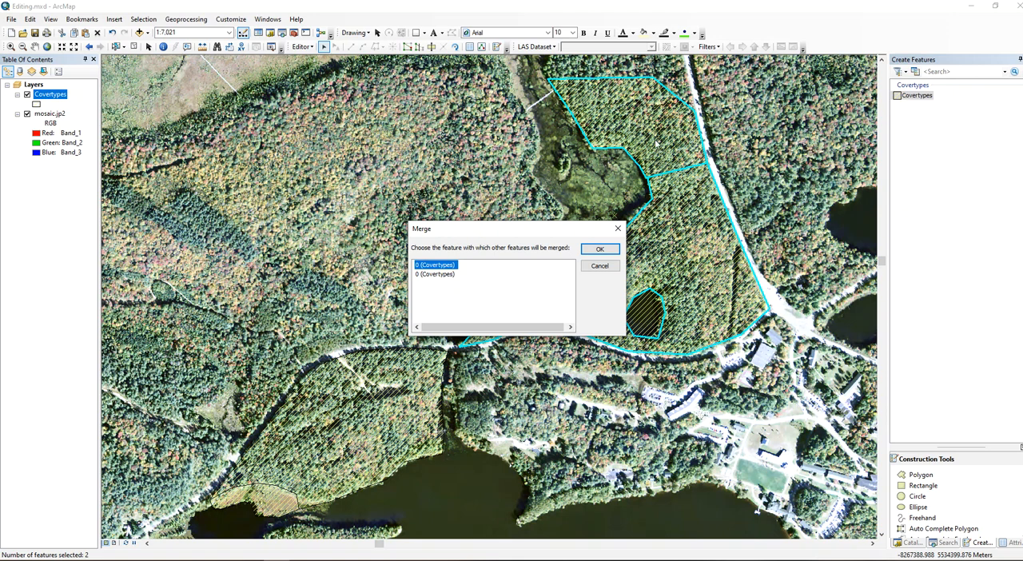
left_click(435, 275)
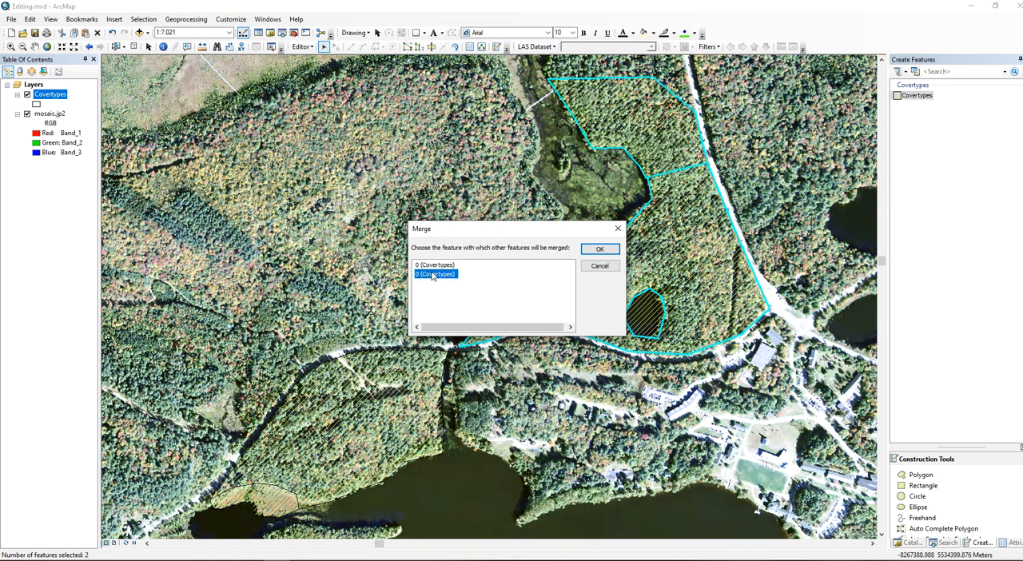
left_click(435, 265)
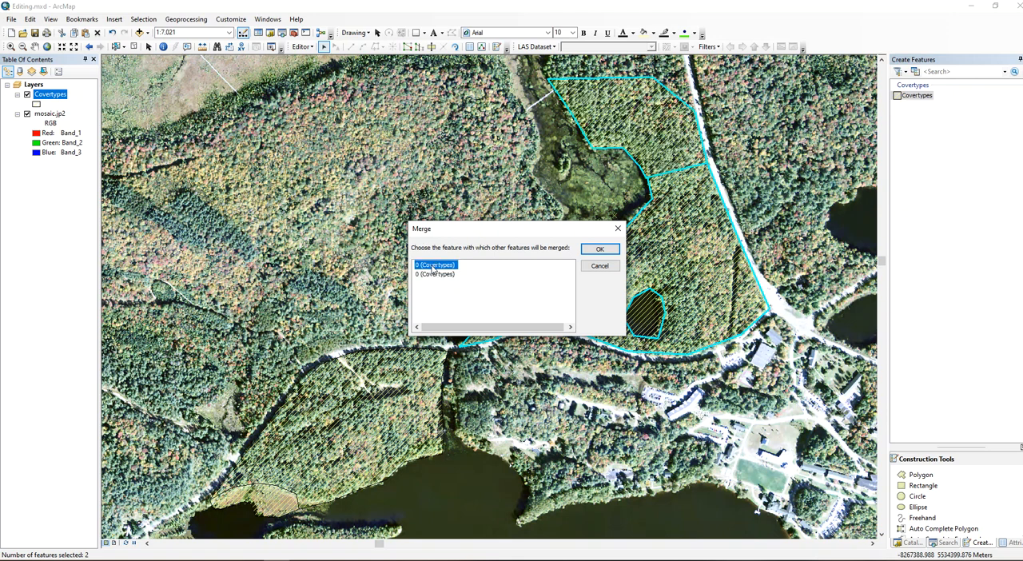
left_click(600, 249)
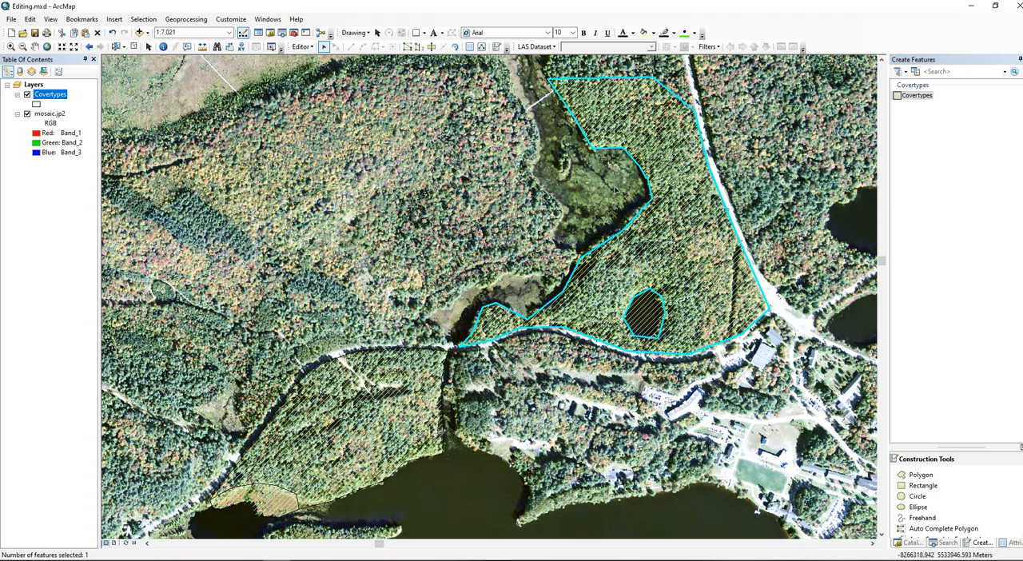
Reshape the merged polygon's boundary in two adjoining stretches so it follows the southeastern edge of the upper wetland more closely.
scroll(614, 190, "up", 4)
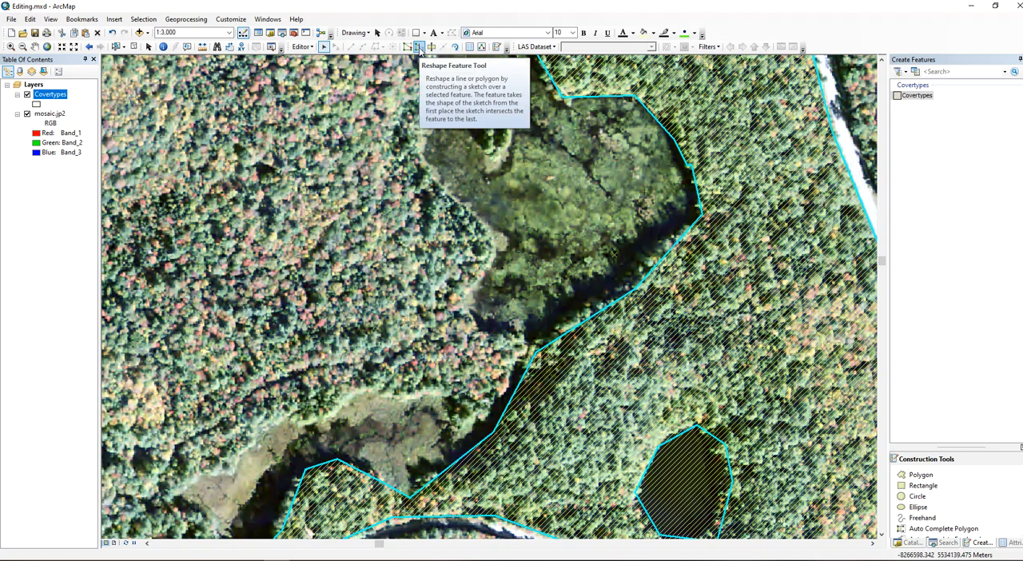
left_click(417, 48)
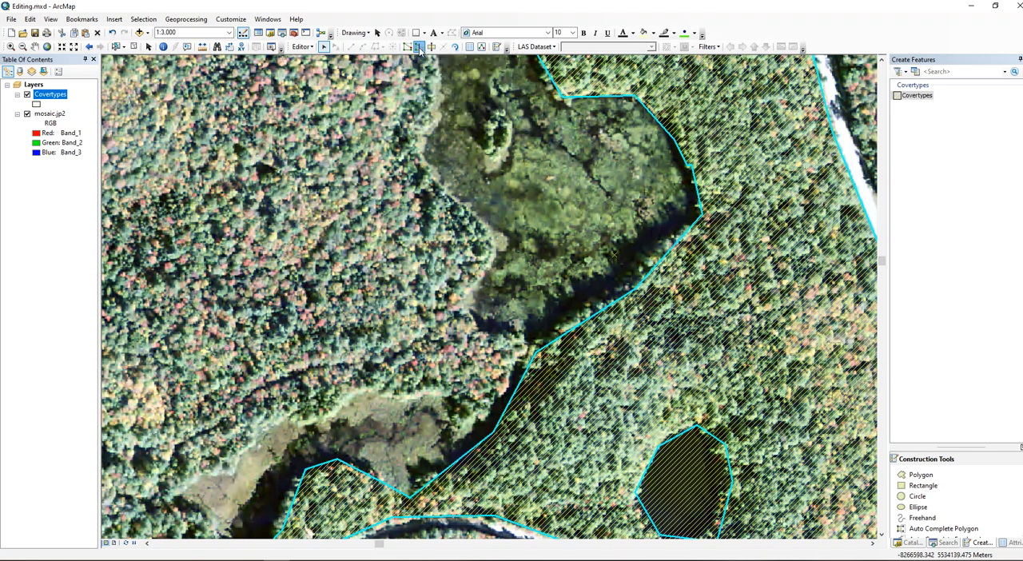
left_click(723, 232)
left_click(692, 228)
left_click(662, 243)
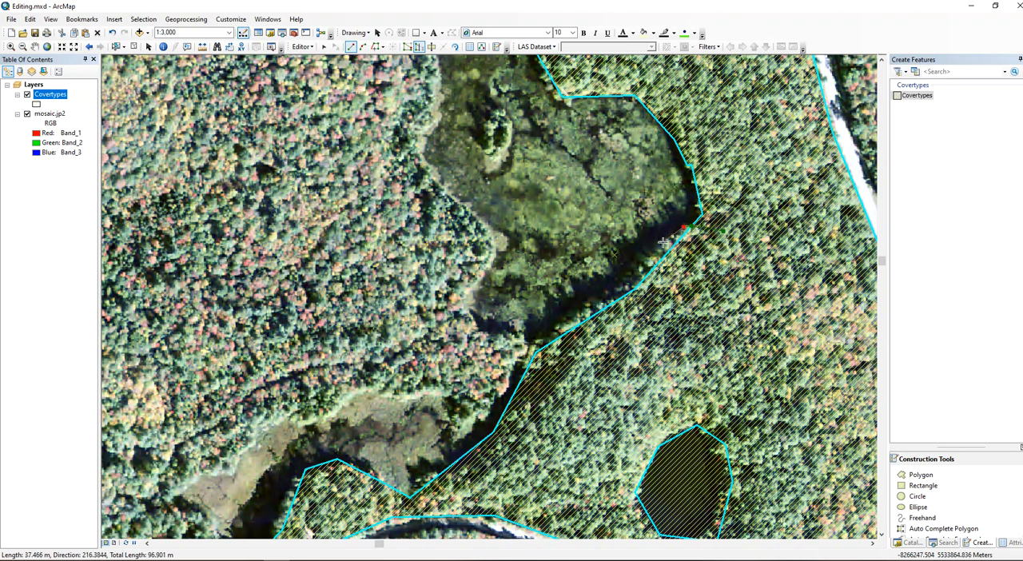
double_click(637, 290)
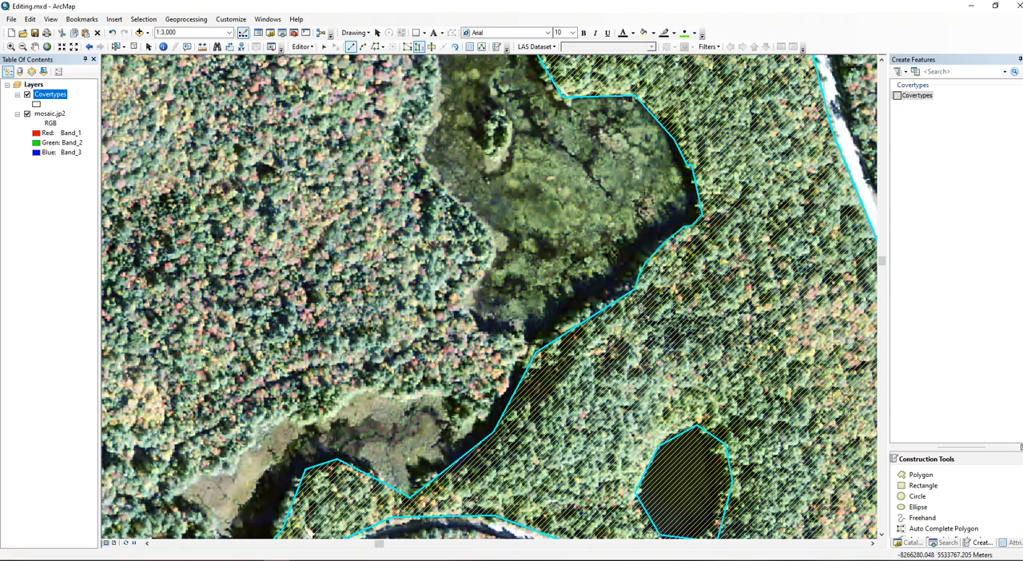
left_click(624, 305)
double_click(527, 351)
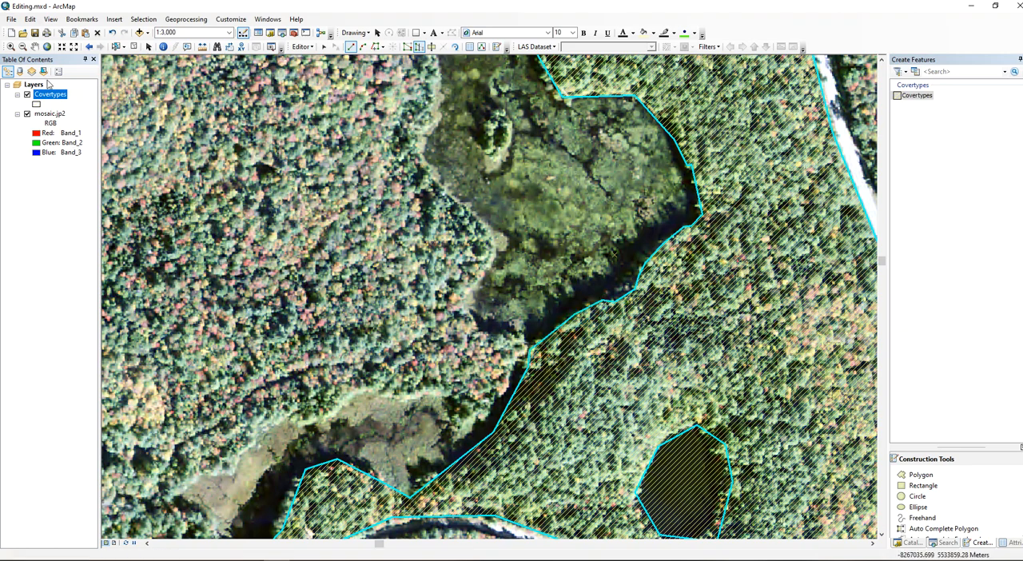
Stop editing with the edits saved, and briefly hide the mosaic.jp2 layer to check the polygons at full extent.
right_click(60, 101)
left_click(105, 150)
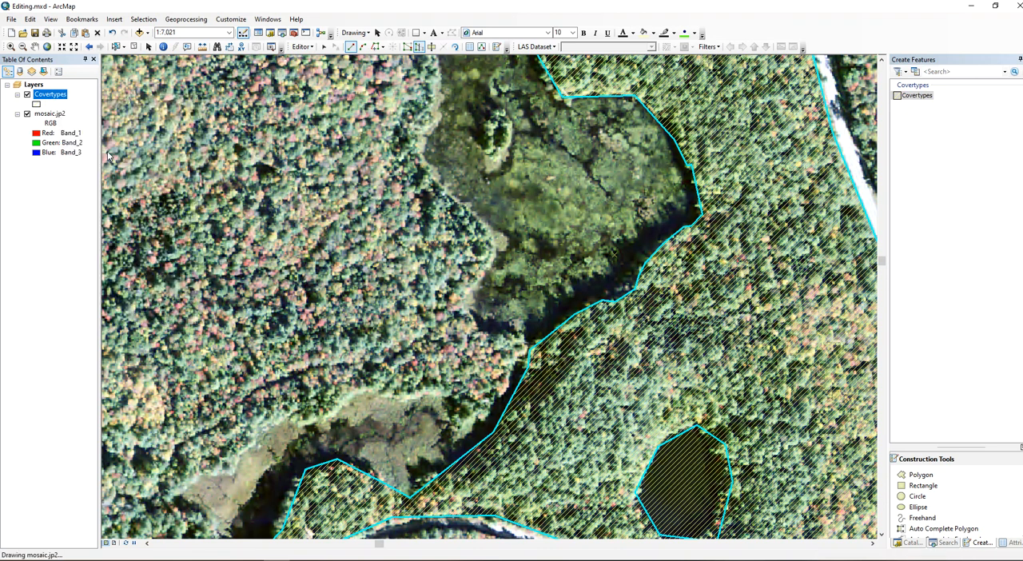
left_click(302, 47)
left_click(314, 74)
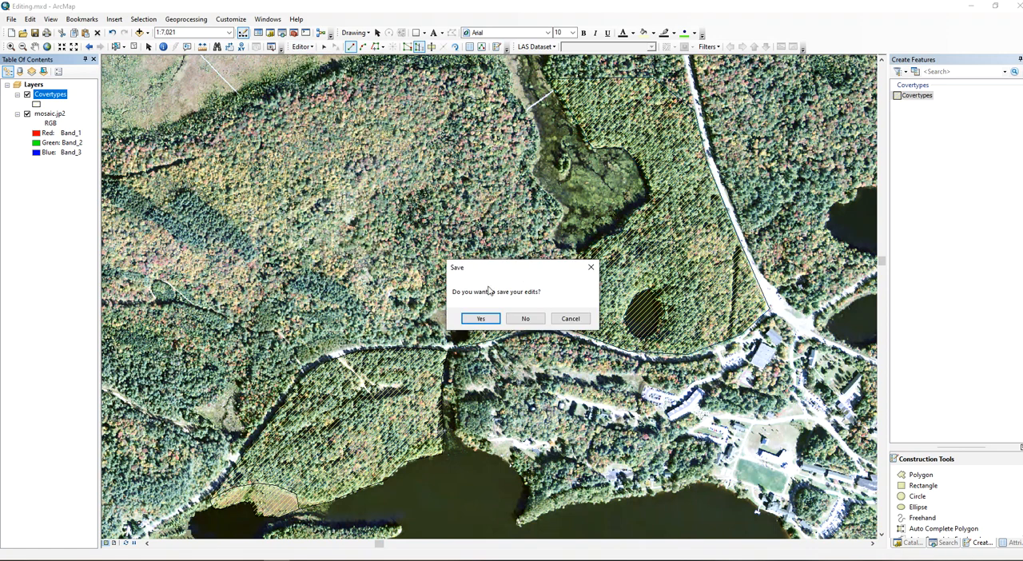
left_click(471, 319)
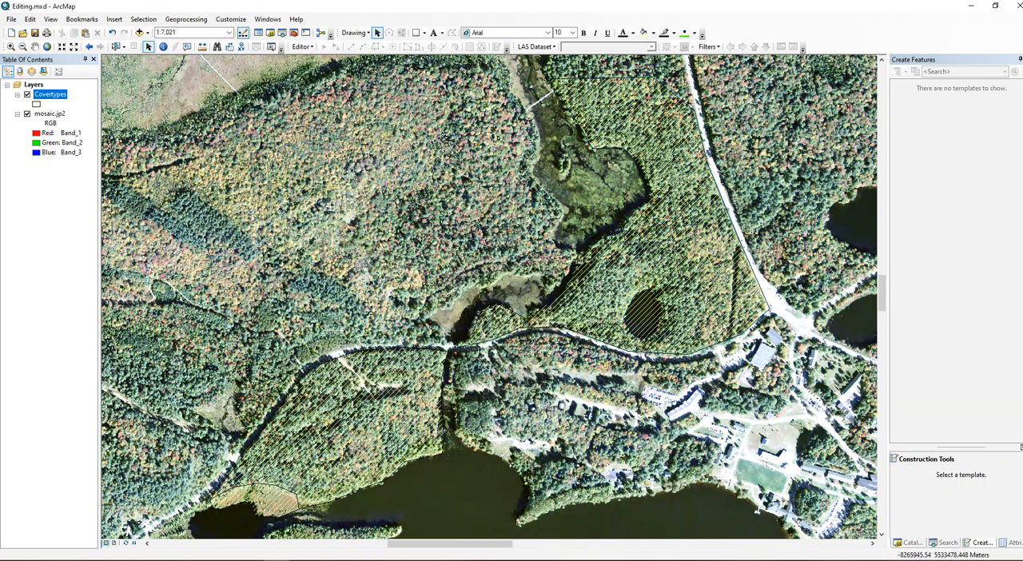
left_click(27, 114)
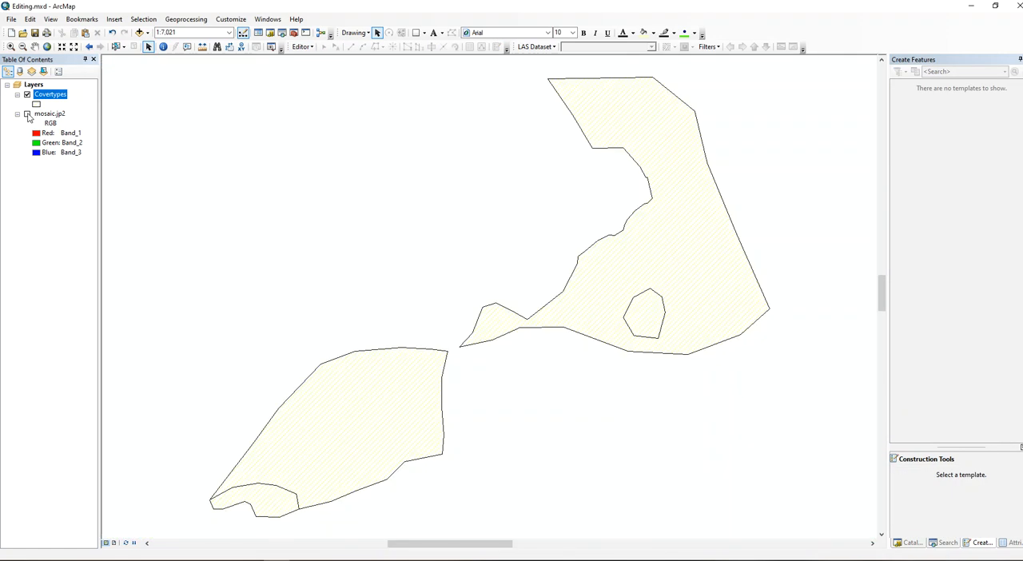
left_click(27, 114)
Symbolize the Covertypes layer by unique values of the CoverTypes field, adding all values.
right_click(46, 94)
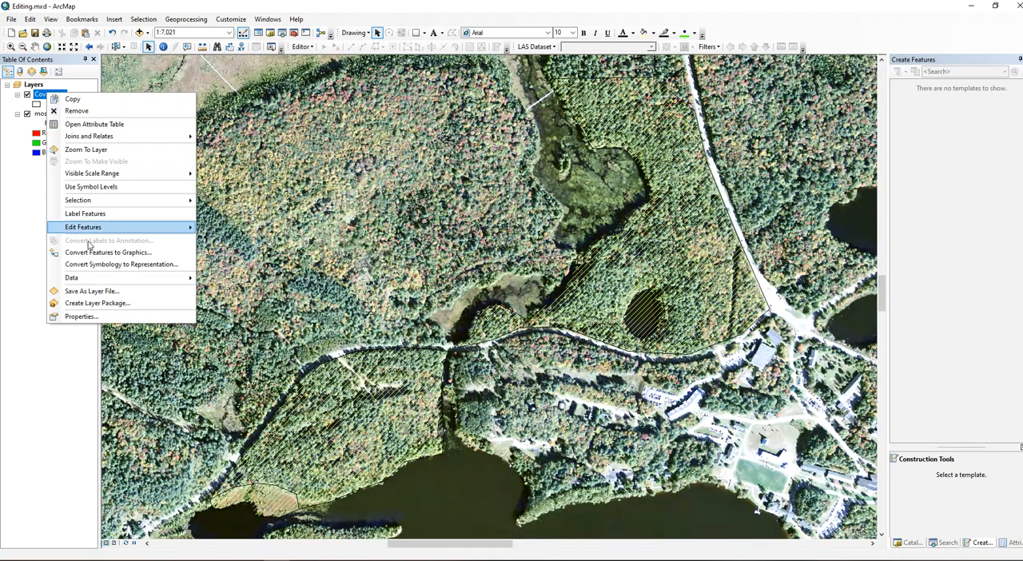
left_click(83, 316)
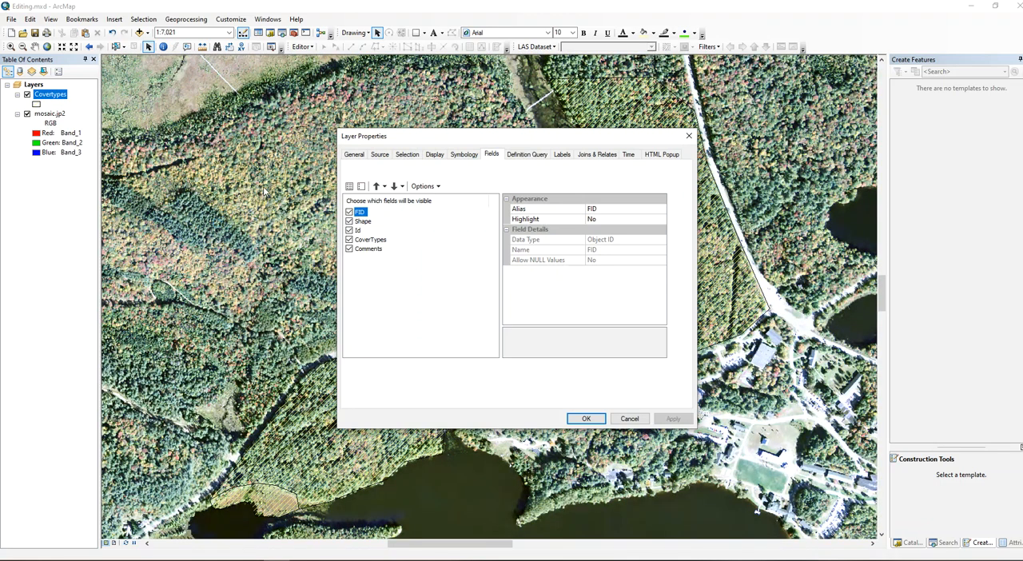
left_click(360, 191)
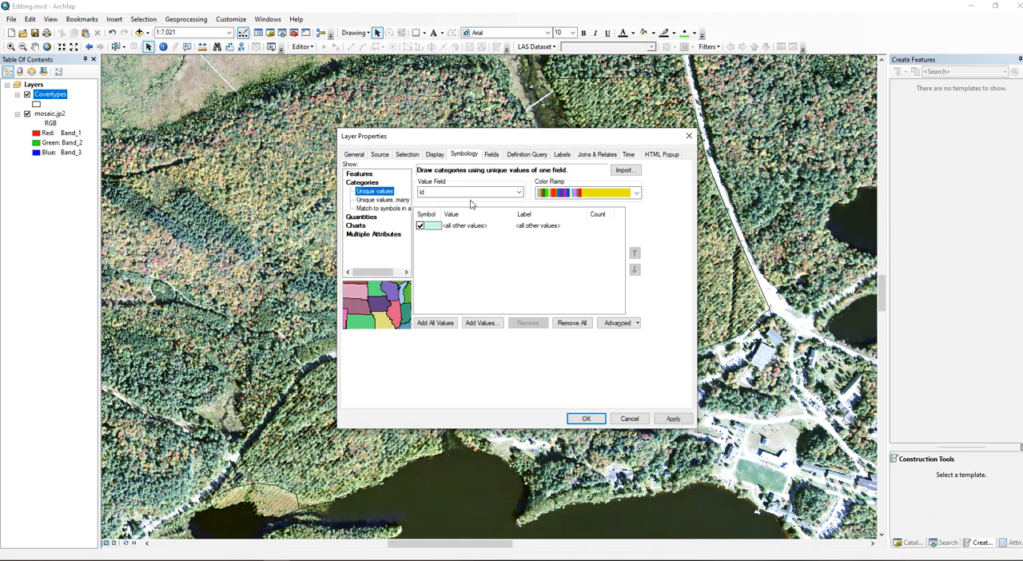
left_click(470, 193)
left_click(449, 210)
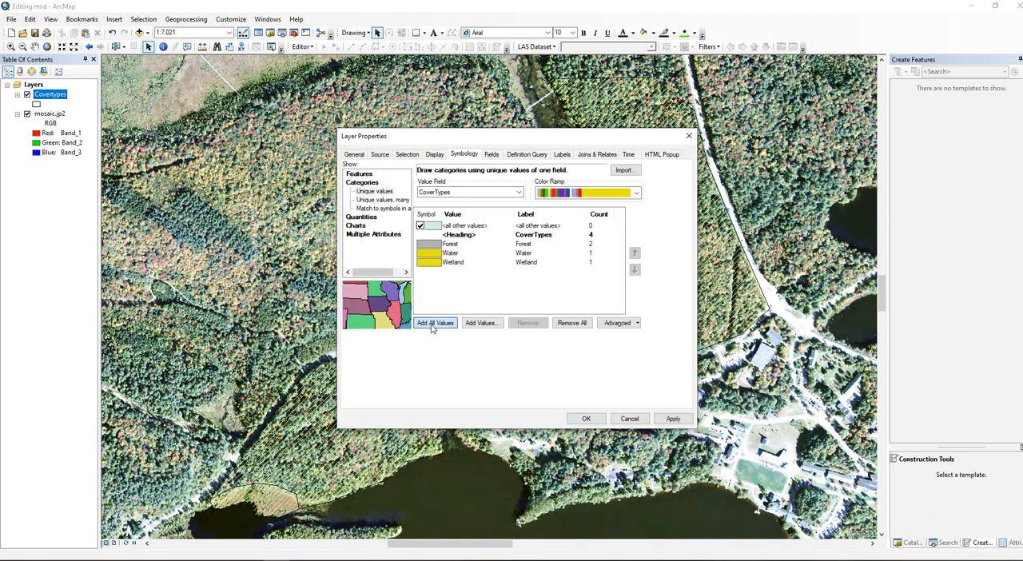
Assign the predefined Green symbol to the Forest category and the predefined Blue symbol to the Water category.
double_click(433, 245)
double_click(436, 254)
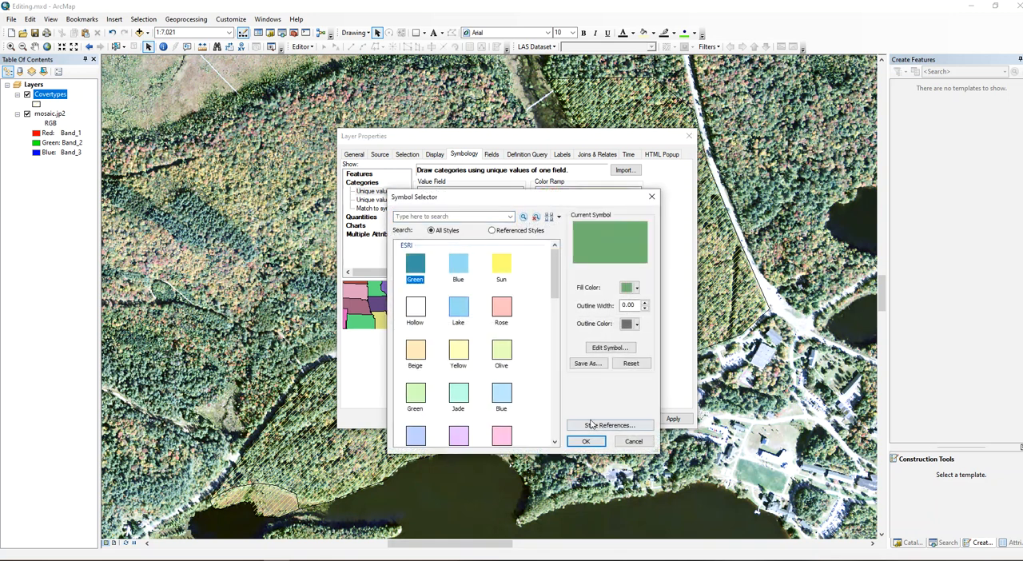
double_click(437, 254)
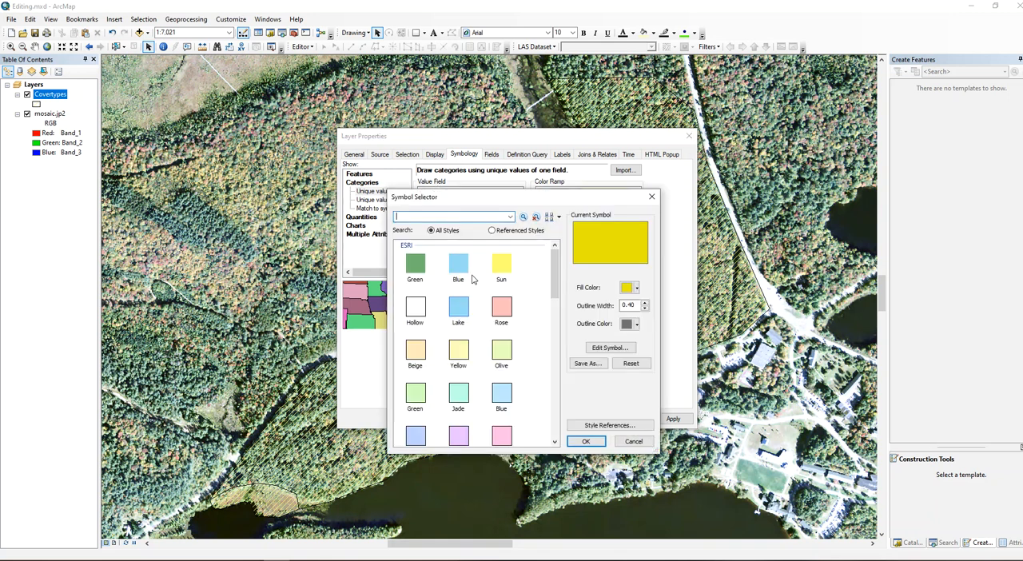
left_click(459, 309)
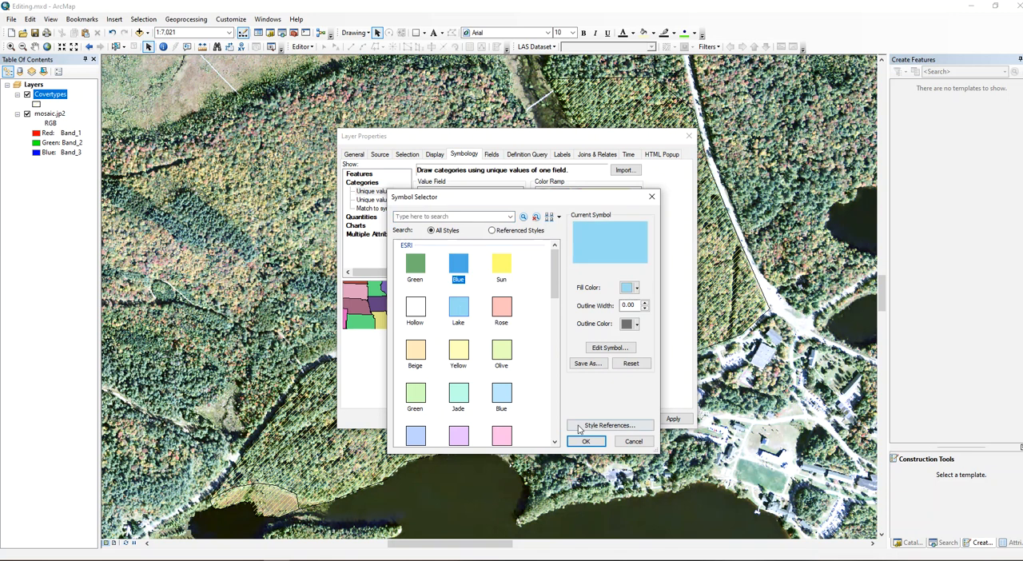
left_click(586, 441)
Assign the predefined Olive symbol to the Wetland category and apply the new symbology to the layer.
double_click(427, 264)
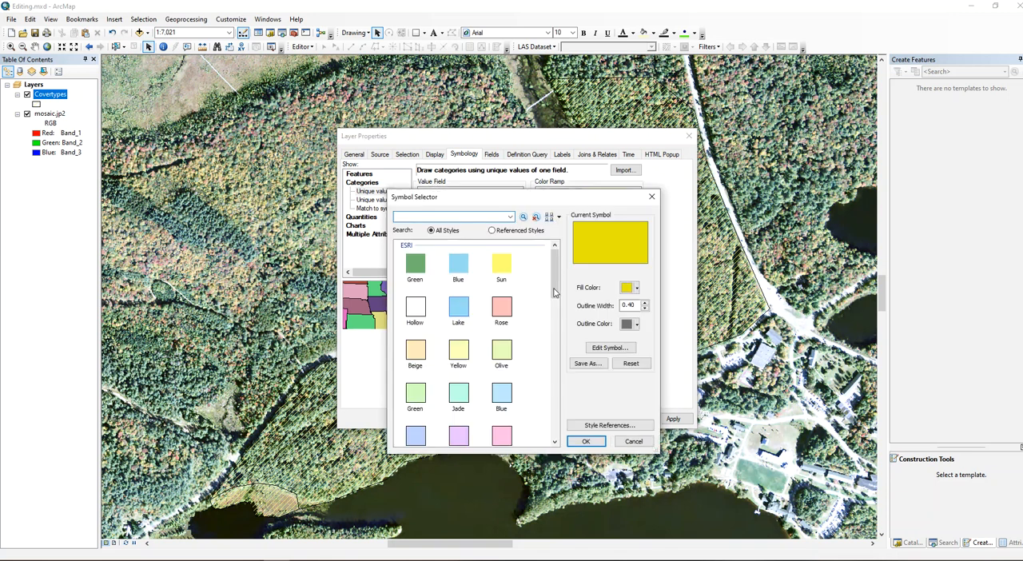
left_click(502, 352)
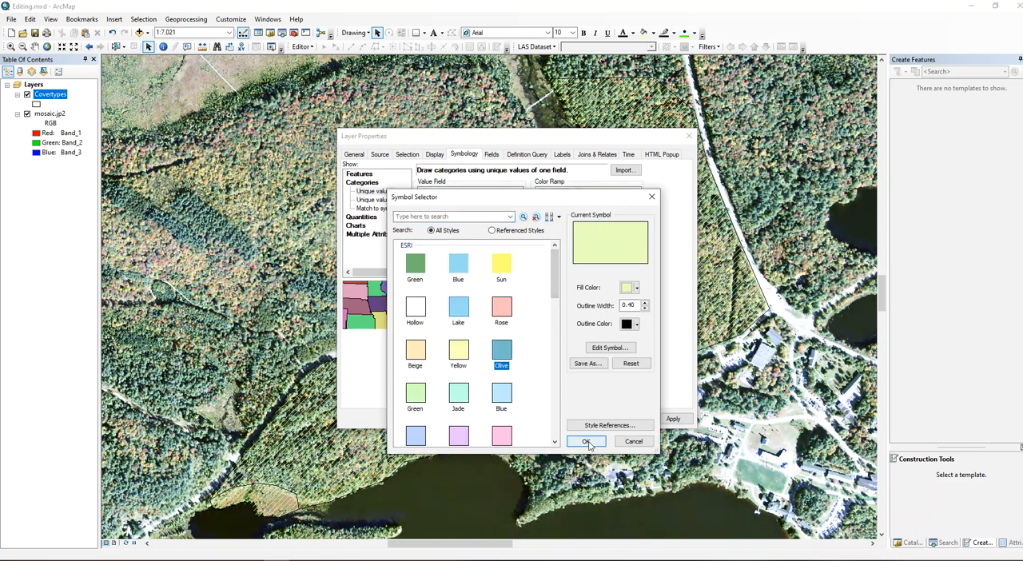
left_click(586, 442)
left_click(673, 419)
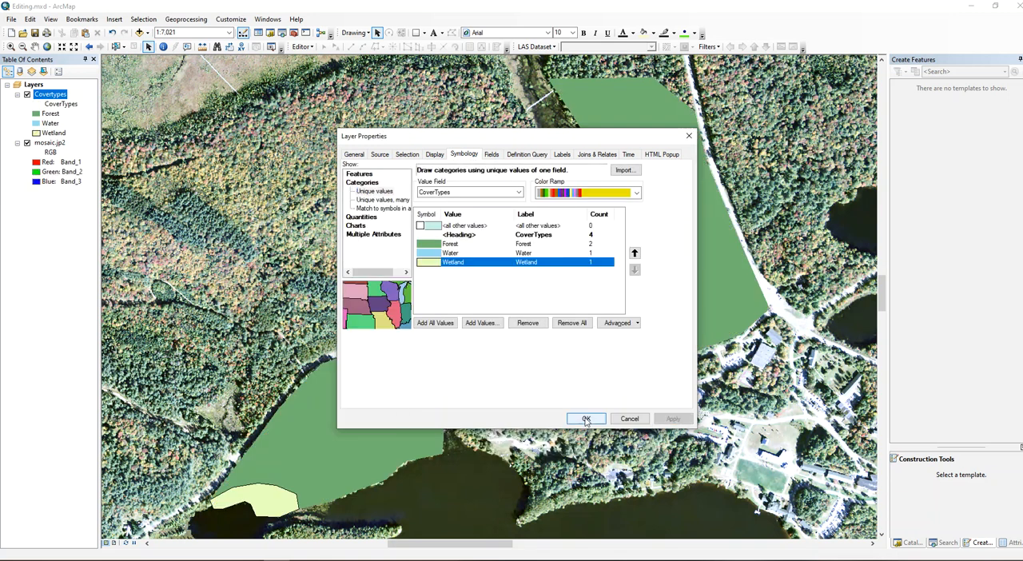
left_click(586, 419)
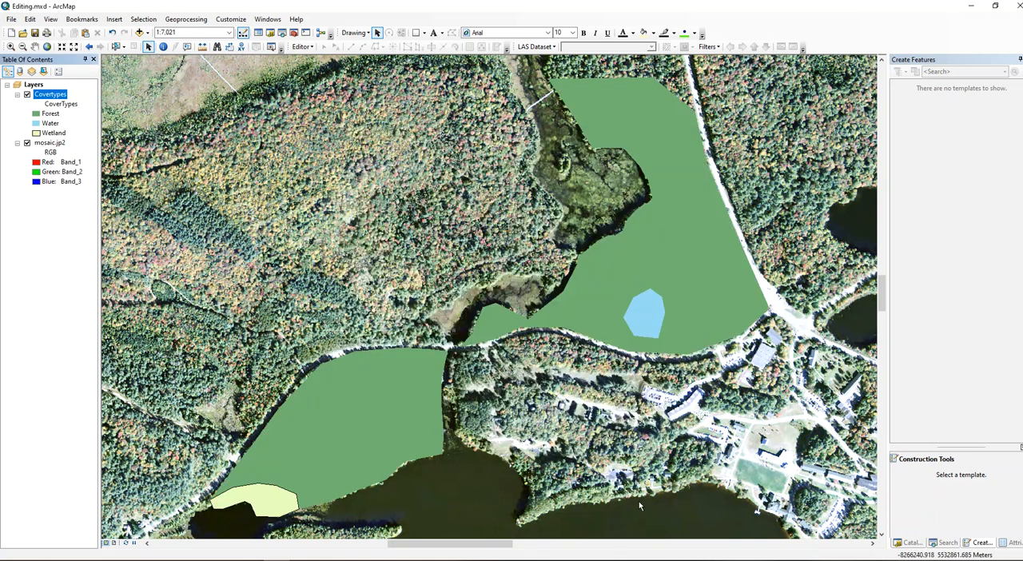
Remove the black outline from the Wetland category's symbol.
left_click(36, 132)
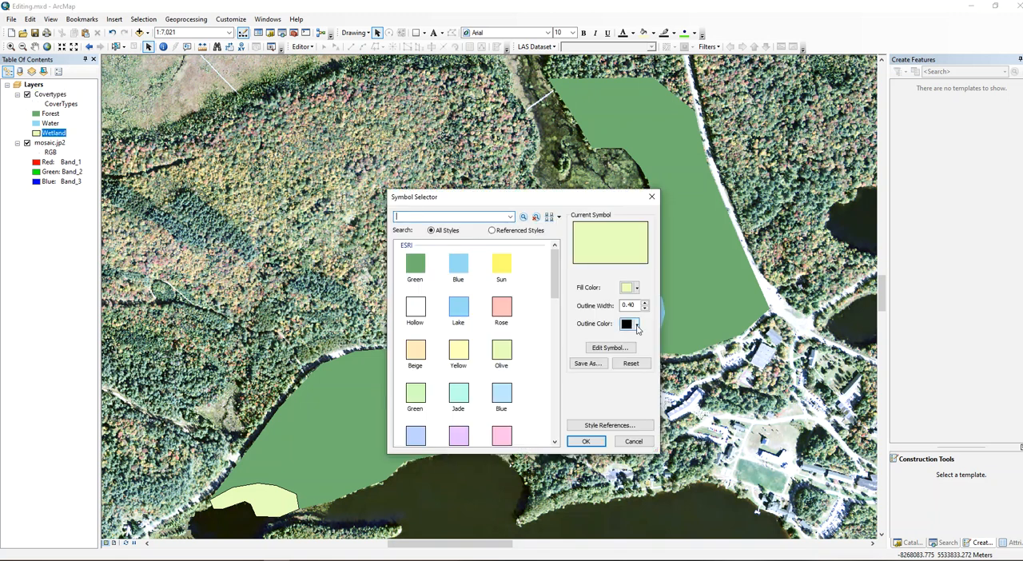
left_click(638, 326)
left_click(640, 339)
left_click(586, 442)
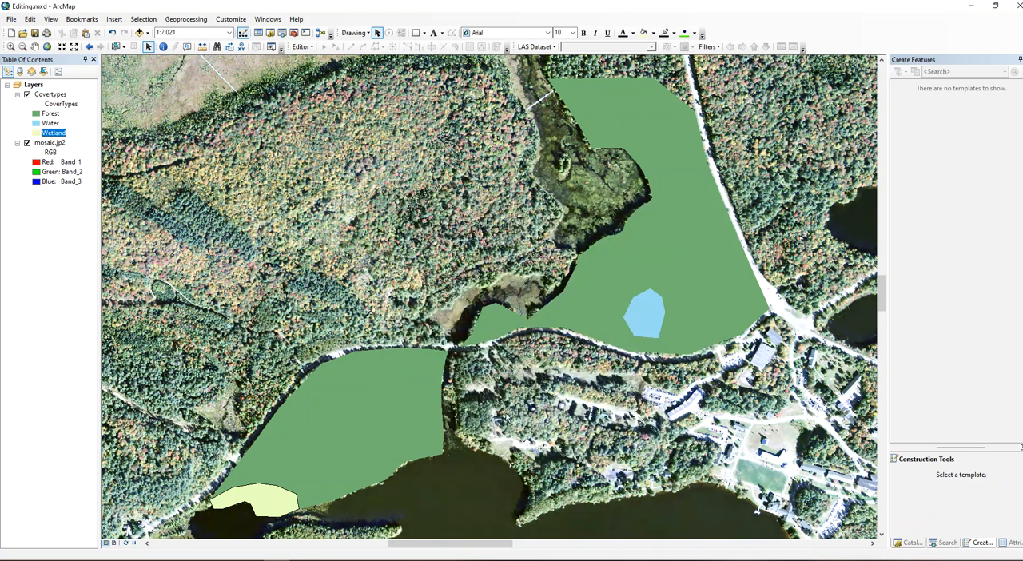